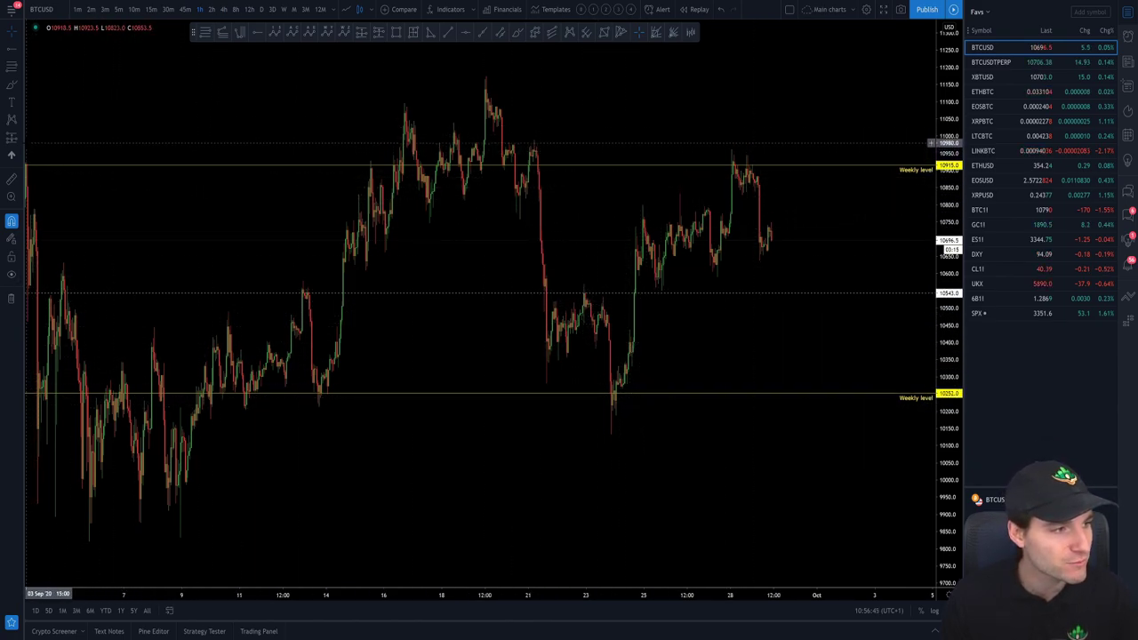
# Measure along the weekly level at 10915 from the 3 September high to the latest candle.
pyautogui.keyDown('shift'); pyautogui.click(26, 163); pyautogui.keyUp('shift')
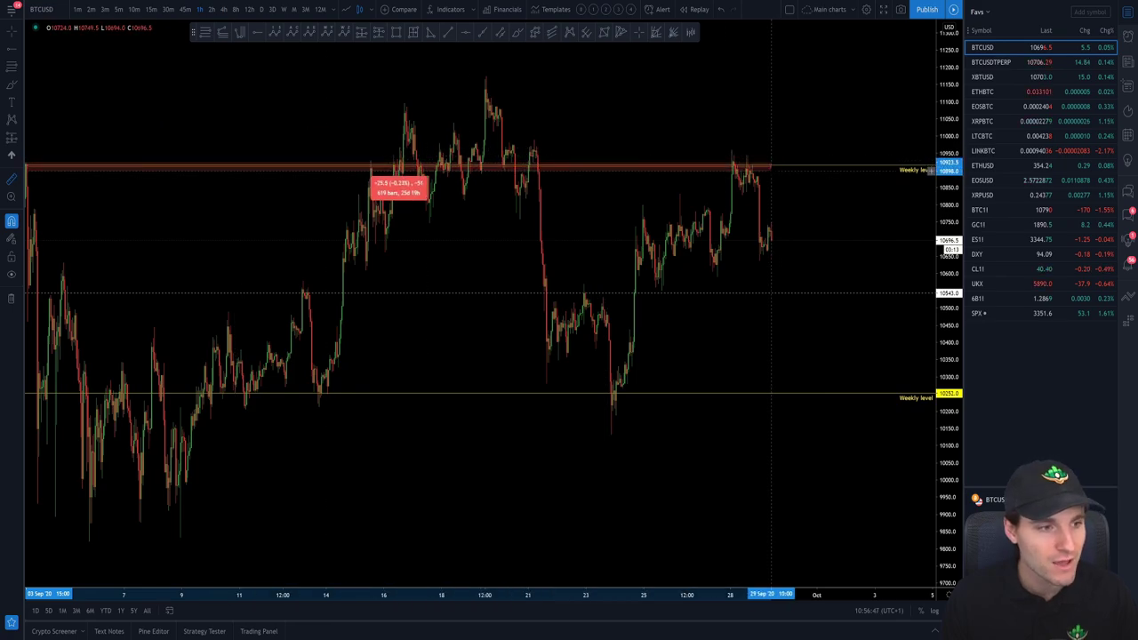
pyautogui.click(772, 169)
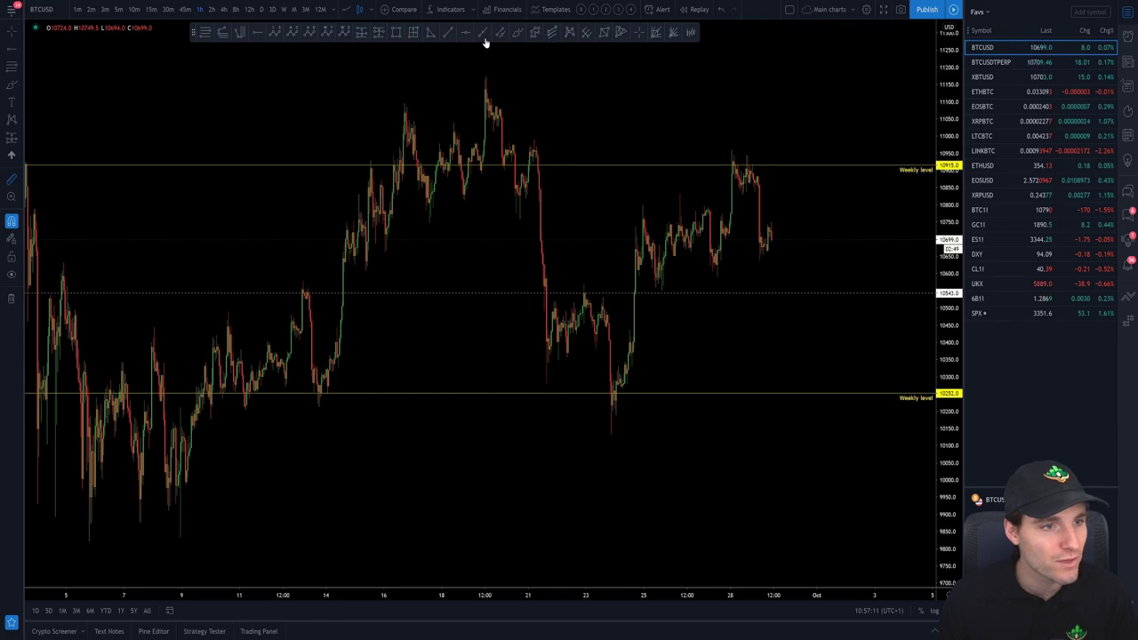
# Draw a descending trend line over the September highs, from about 11199 on 18 September to about 10806 on 4 October.
pyautogui.click(450, 34)
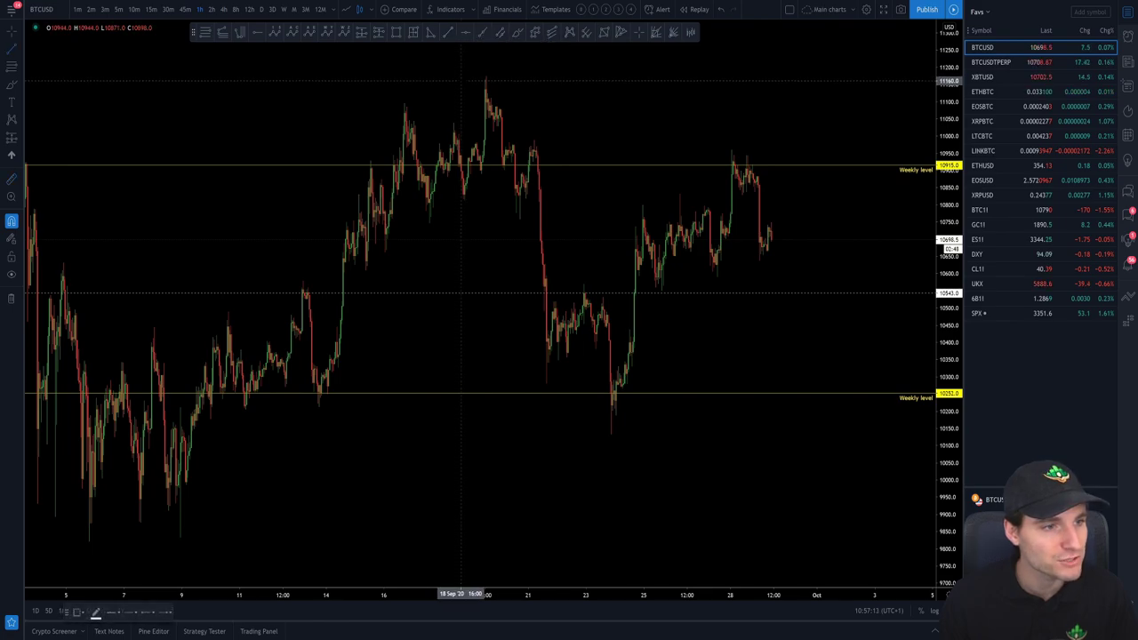
pyautogui.click(456, 67)
pyautogui.click(909, 202)
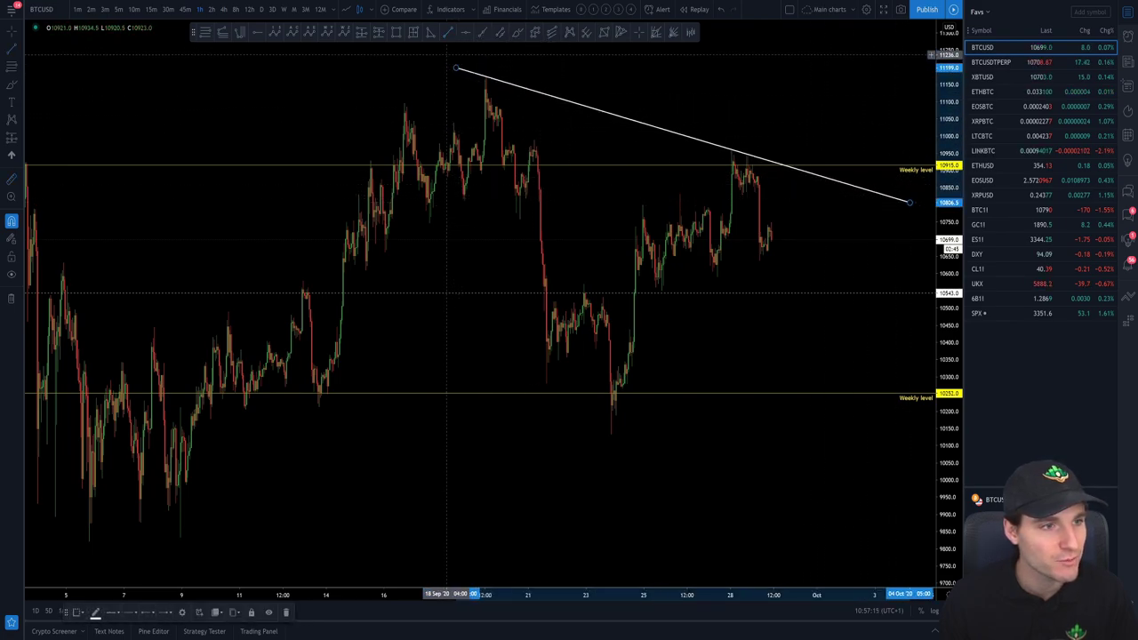
pyautogui.click(170, 541)
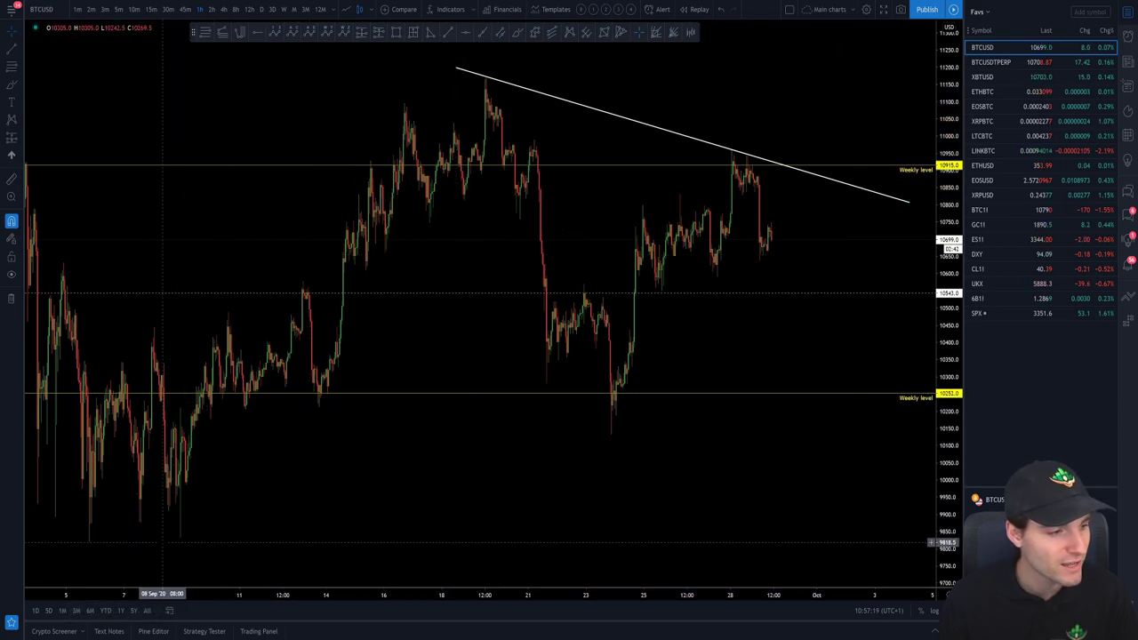
# Draw an ascending trend line under the September lows, from about 9810 on 8 September to about 10355 on 4 October.
pyautogui.hscroll(1, 787, 267)
pyautogui.hscroll(1, 503, 156)
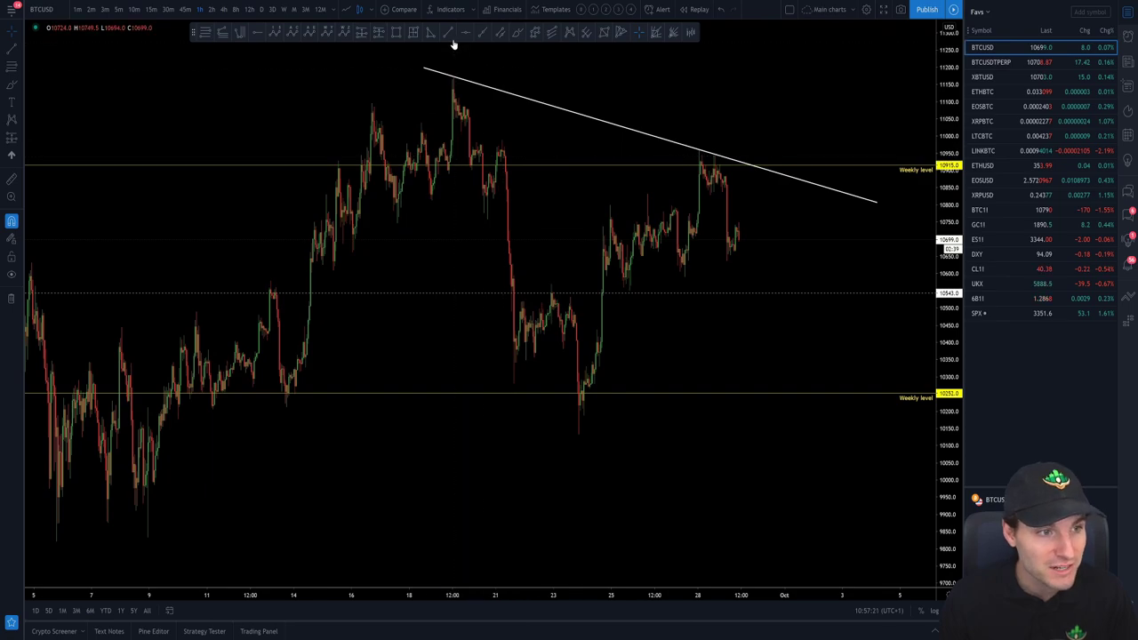
pyautogui.moveTo(129, 545)
pyautogui.mouseDown()
pyautogui.moveTo(813, 394)
pyautogui.moveTo(876, 359)
pyautogui.mouseUp()
pyautogui.moveTo(809, 457); pyautogui.dragTo(768, 460)
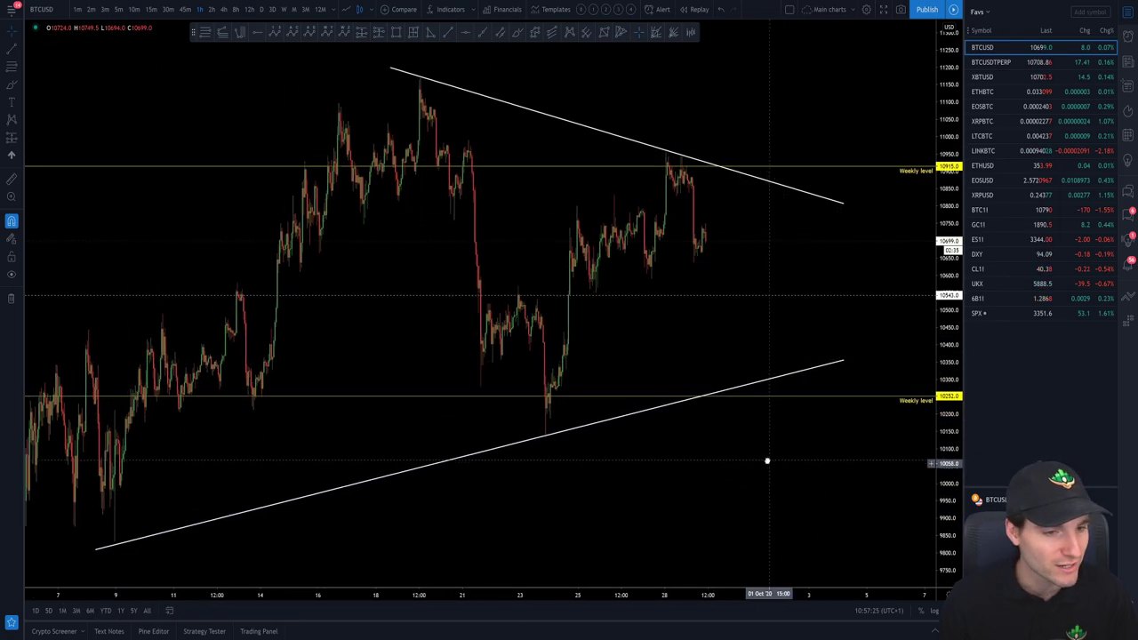
# Sketch a freehand price path upward from the latest candle and delete it.
pyautogui.hotkey('alt', 't')
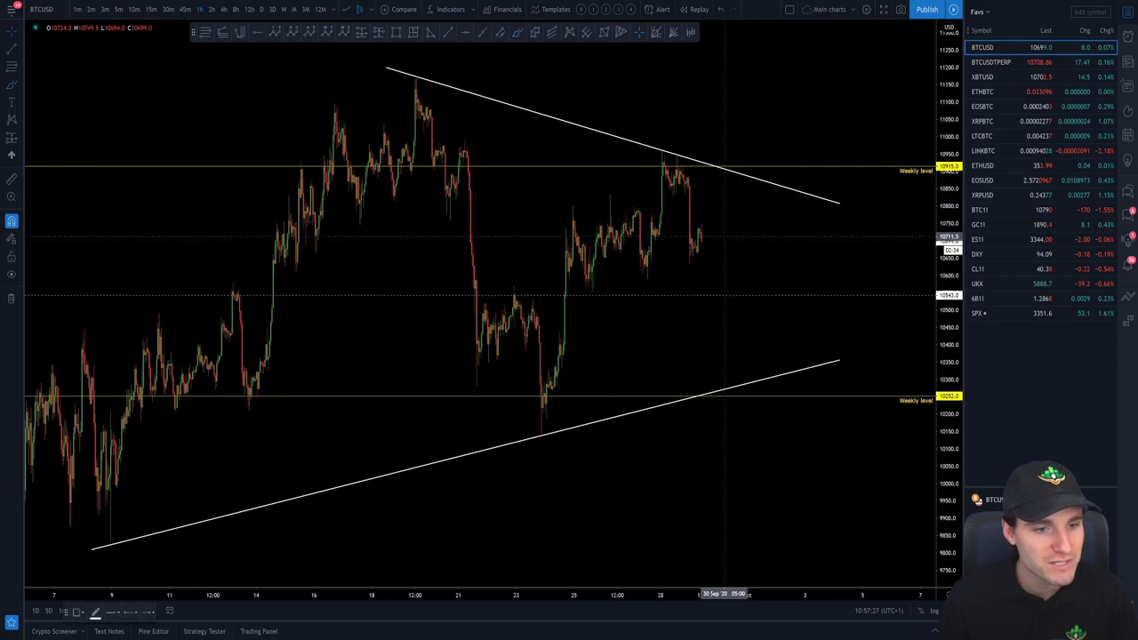
pyautogui.moveTo(703, 239)
pyautogui.mouseDown()
pyautogui.moveTo(744, 348)
pyautogui.moveTo(785, 326)
pyautogui.moveTo(836, 195)
pyautogui.moveTo(894, 110)
pyautogui.mouseUp()
pyautogui.press('Delete')
# Examine the hourly price action between the two converging trend lines and the surrounding weekly levels.
pyautogui.scroll(3, 784, 257)
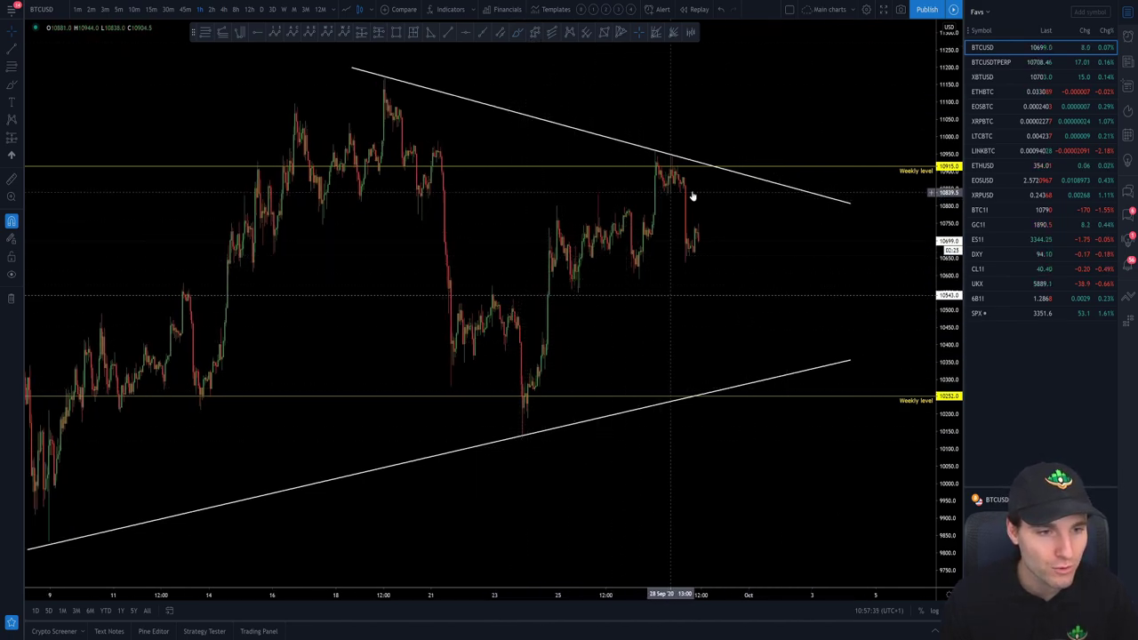
pyautogui.scroll(10, 693, 195)
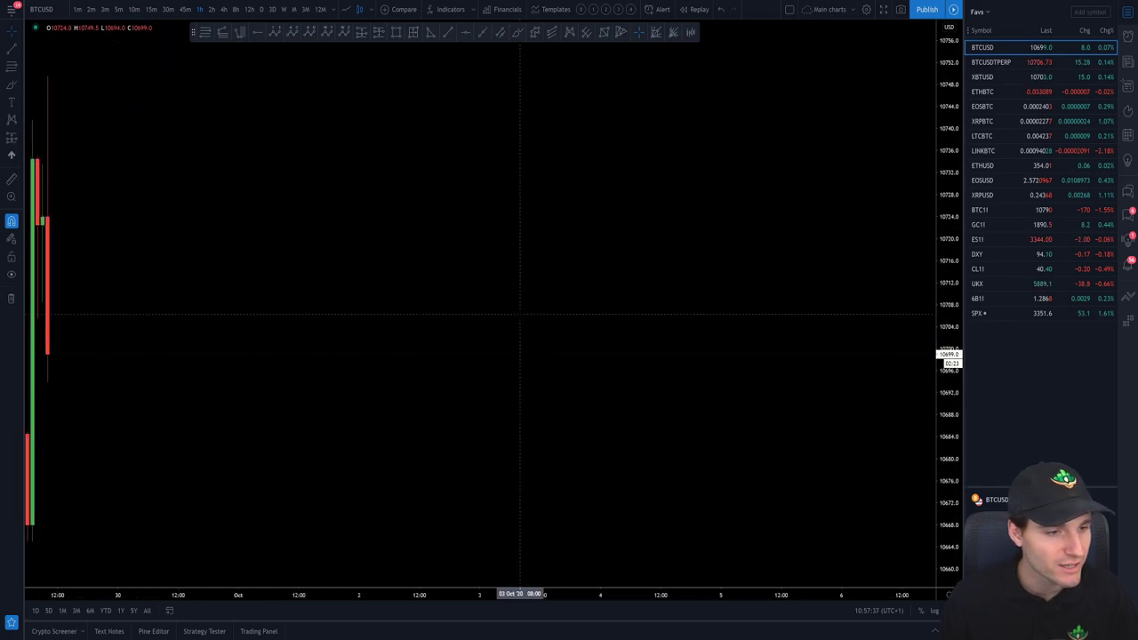
pyautogui.scroll(-10, 521, 313)
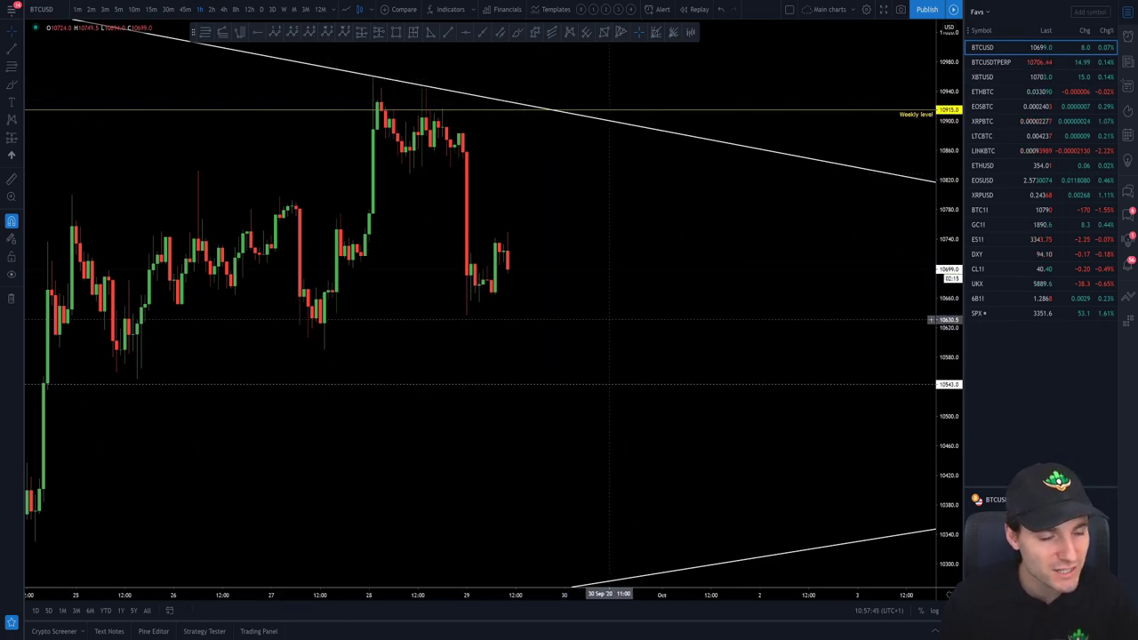
pyautogui.scroll(-5, 691, 385)
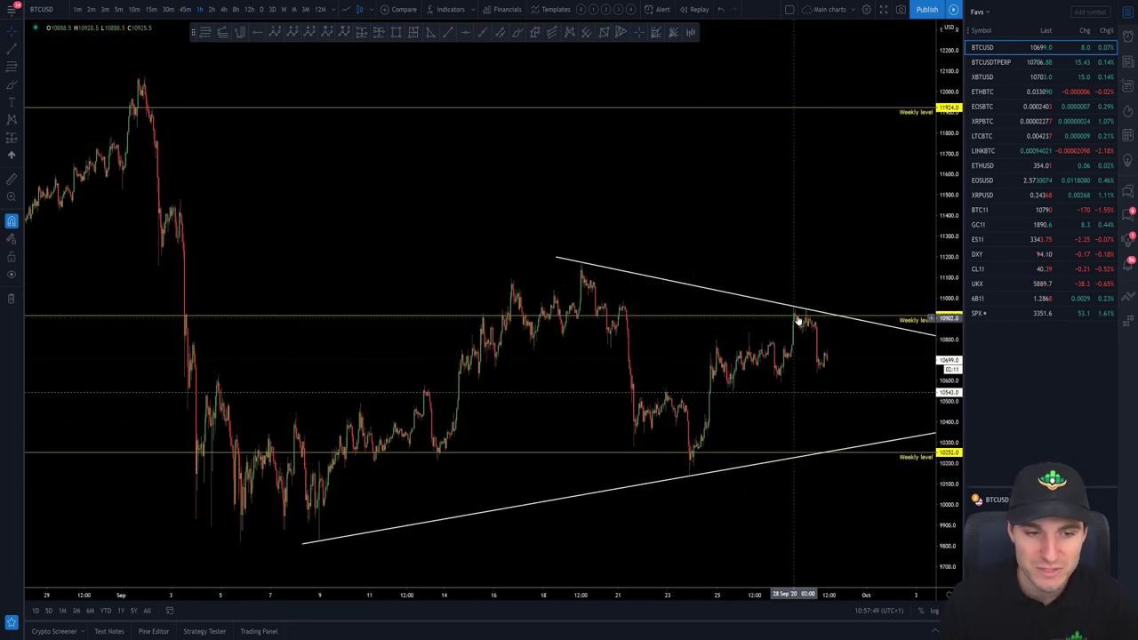
pyautogui.scroll(5, 729, 503)
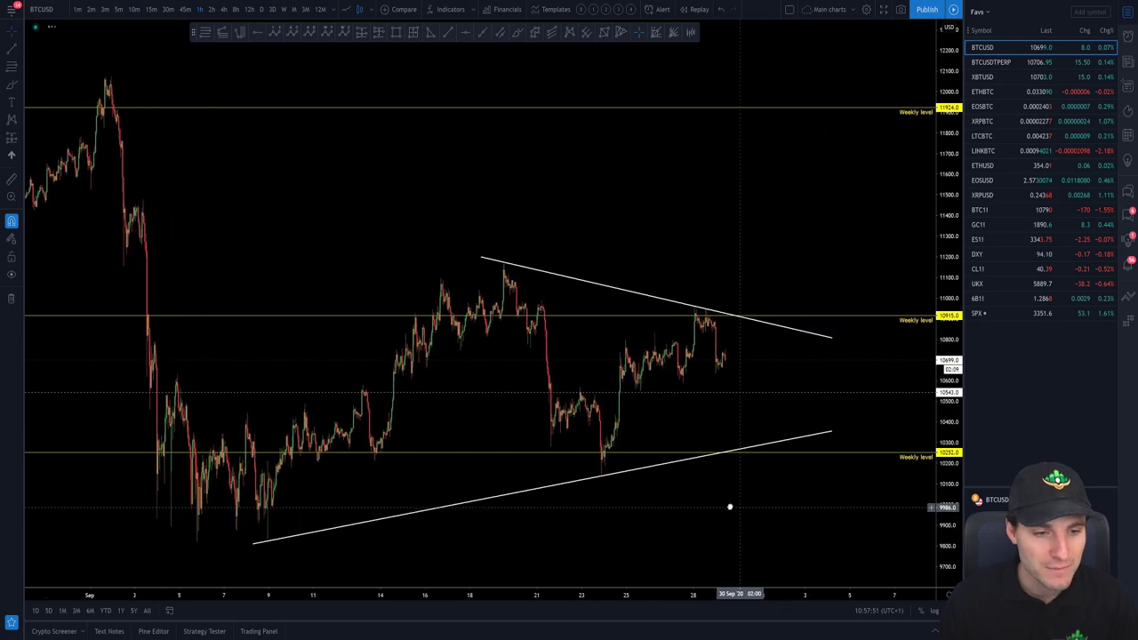
pyautogui.moveTo(695, 485); pyautogui.dragTo(764, 512)
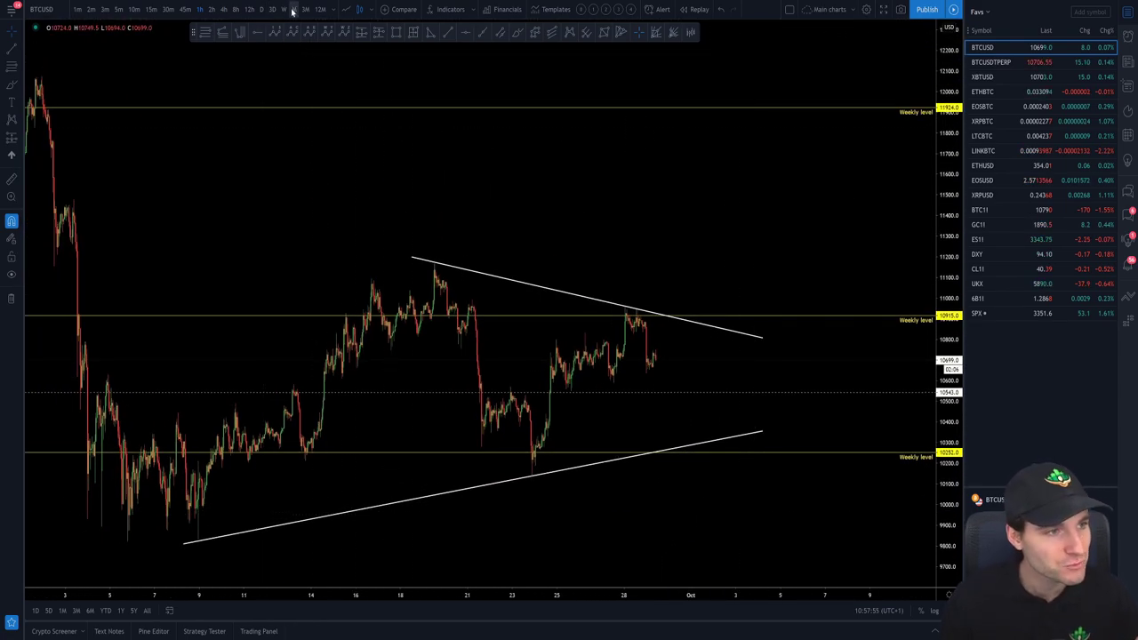
pyautogui.scroll(3, 815, 531)
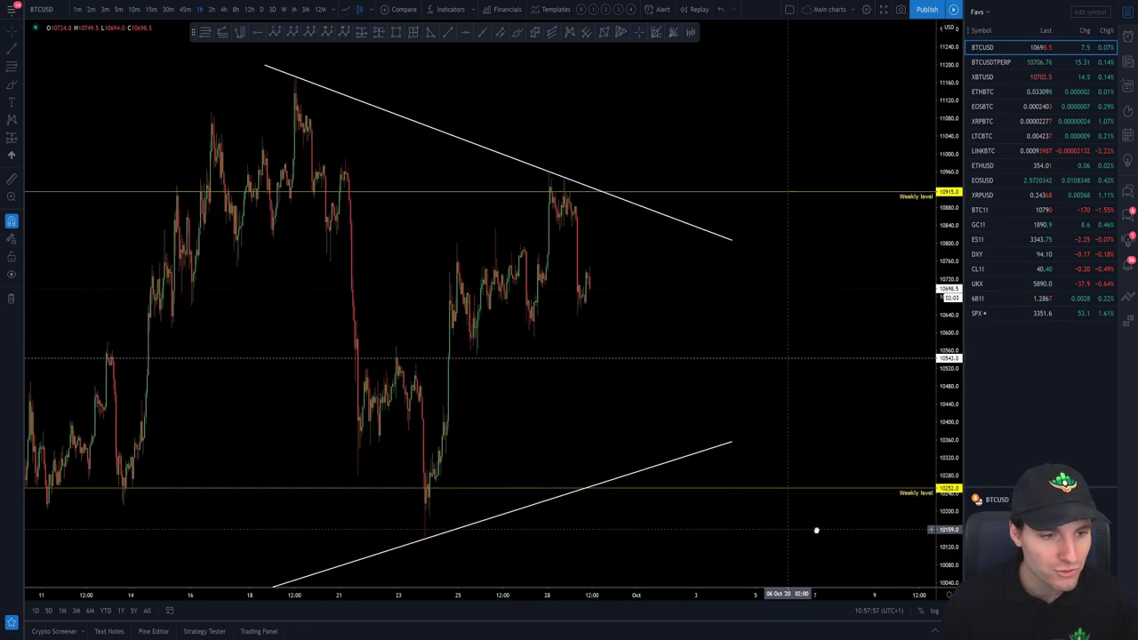
pyautogui.moveTo(816, 531); pyautogui.dragTo(884, 454)
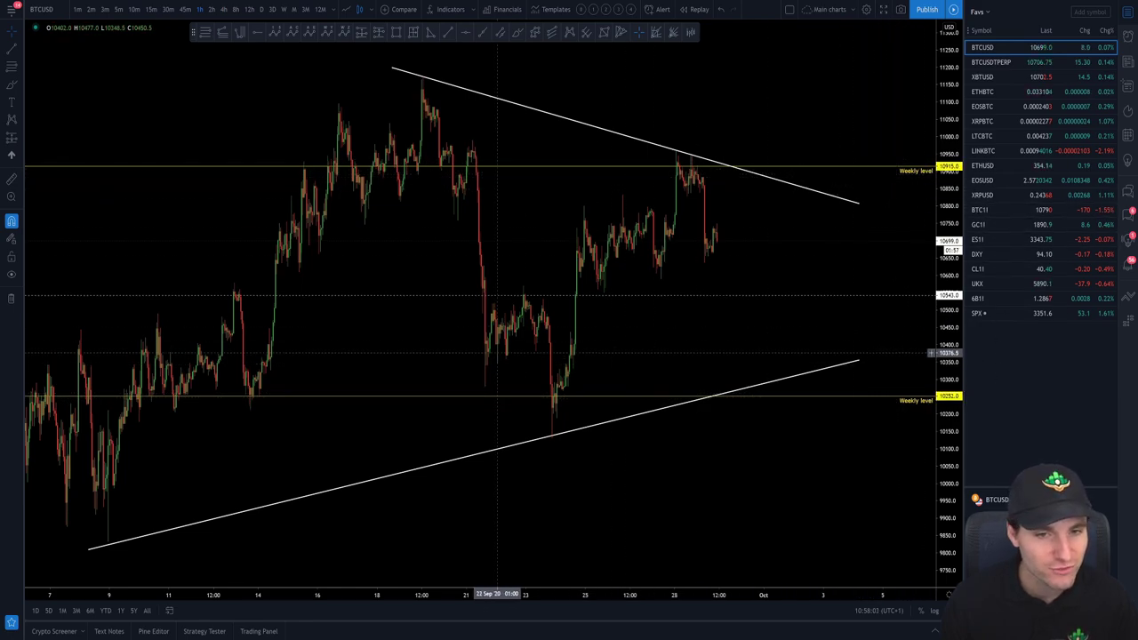
# Switch the chart to the weekly timeframe and examine how the candles since May 2019 react at the marked weekly levels.
pyautogui.click(283, 10)
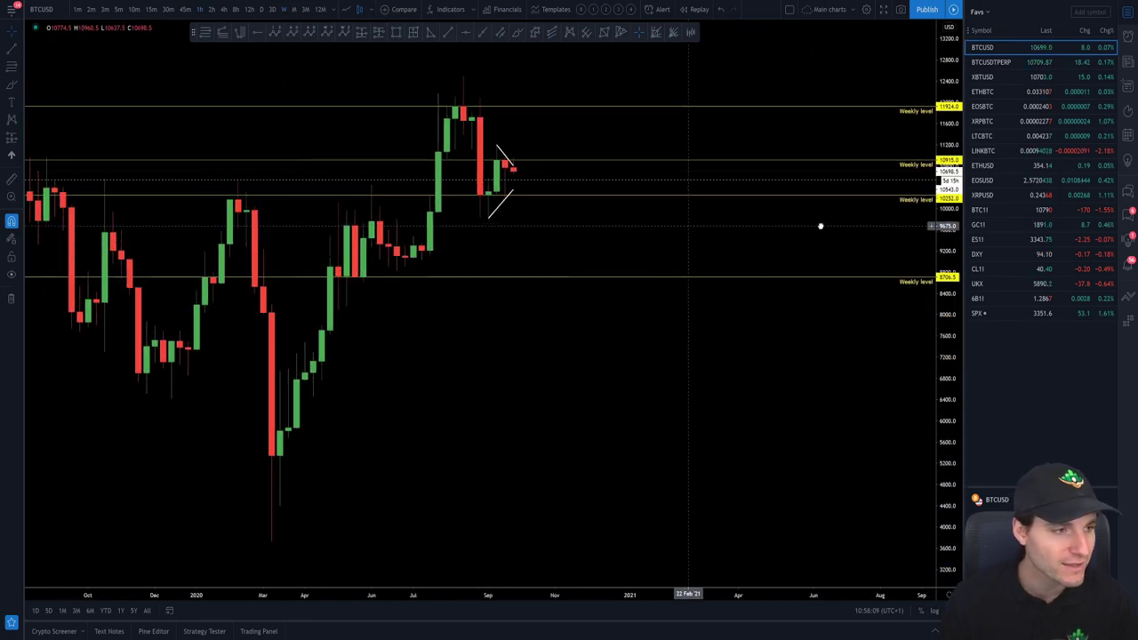
pyautogui.moveTo(948, 504); pyautogui.dragTo(948, 551)
pyautogui.moveTo(815, 554); pyautogui.dragTo(947, 545)
pyautogui.moveTo(845, 524); pyautogui.dragTo(715, 419)
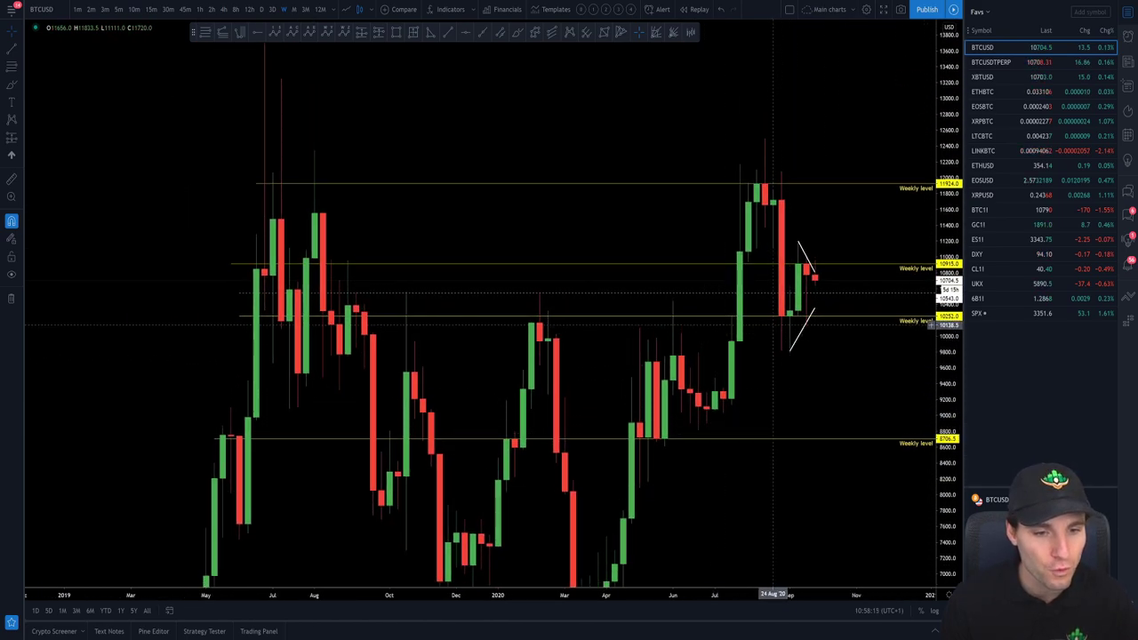
pyautogui.moveTo(707, 526); pyautogui.dragTo(686, 518)
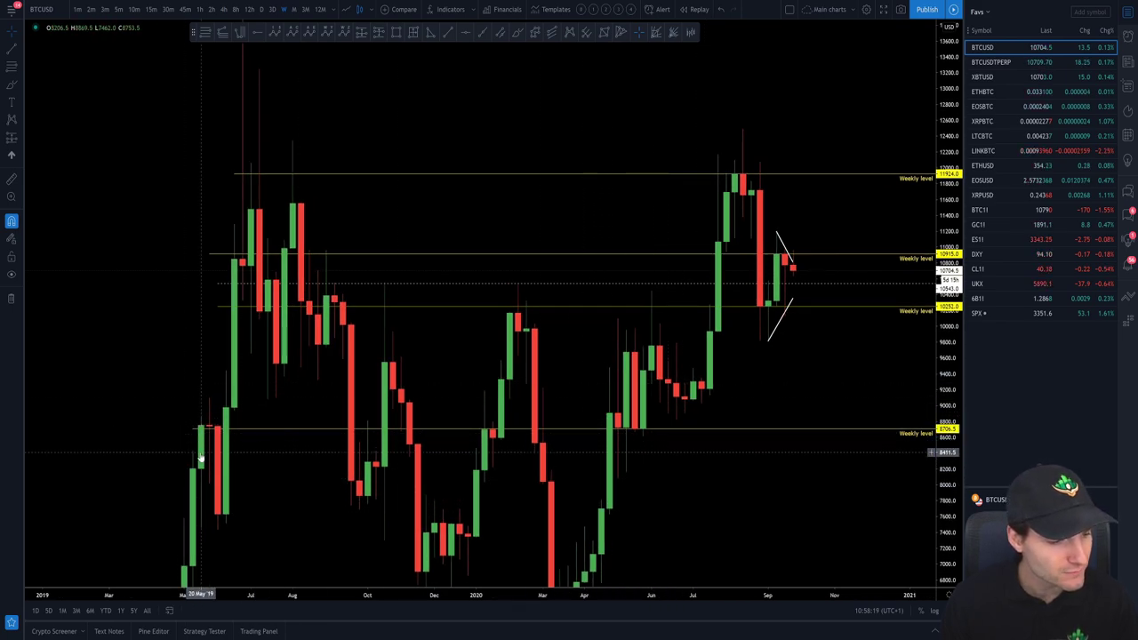
pyautogui.moveTo(212, 463); pyautogui.dragTo(204, 428)
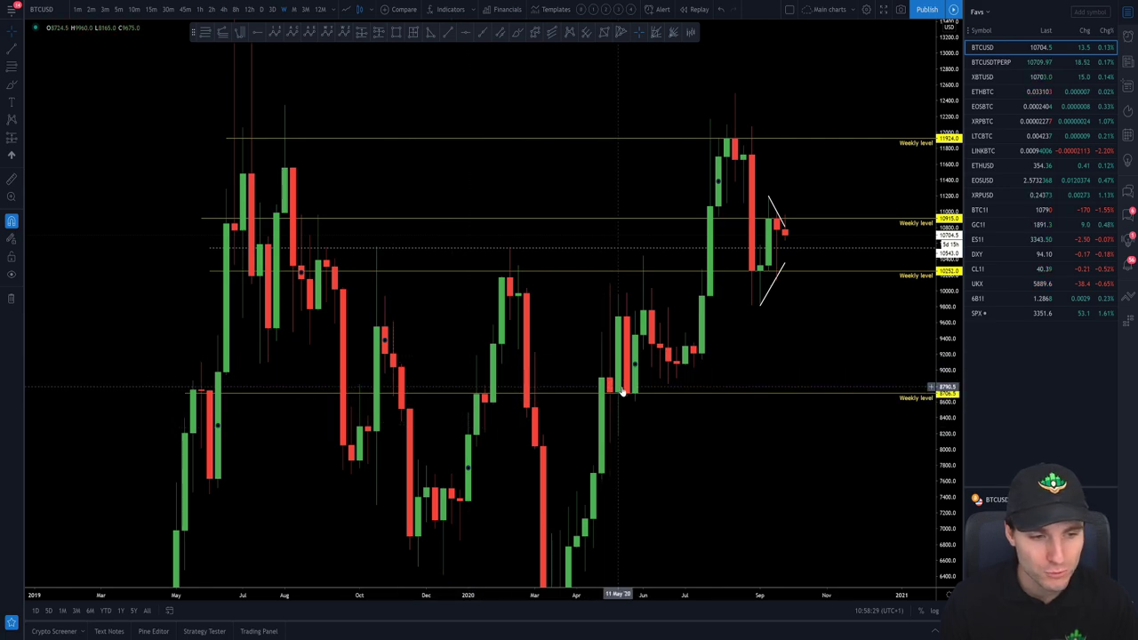
pyautogui.moveTo(627, 382); pyautogui.dragTo(586, 364)
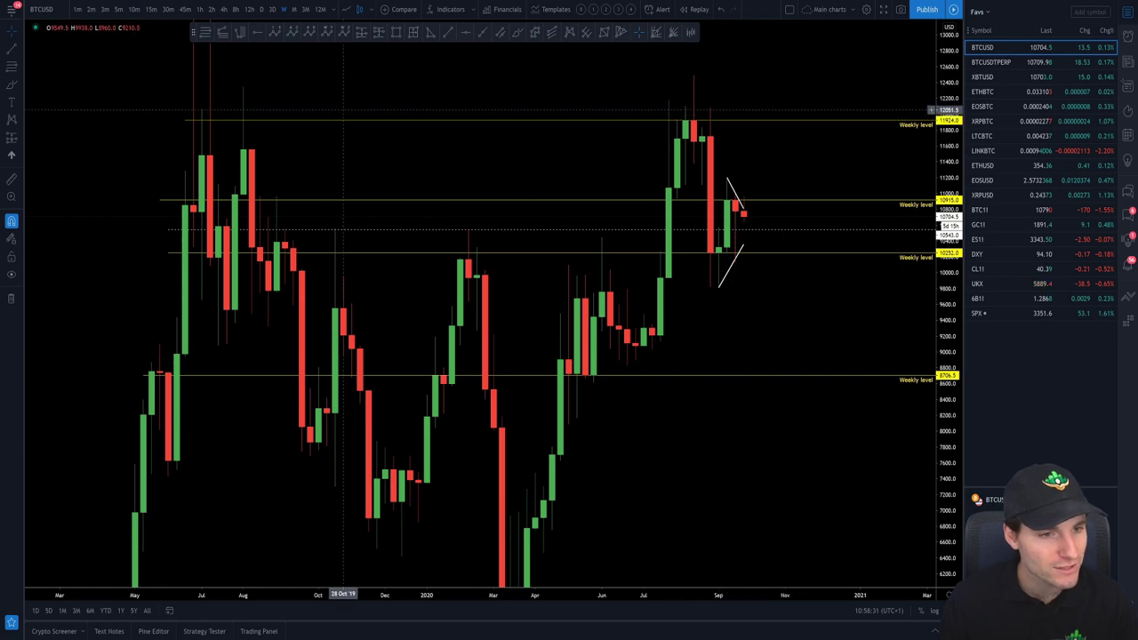
pyautogui.moveTo(395, 157); pyautogui.dragTo(382, 187)
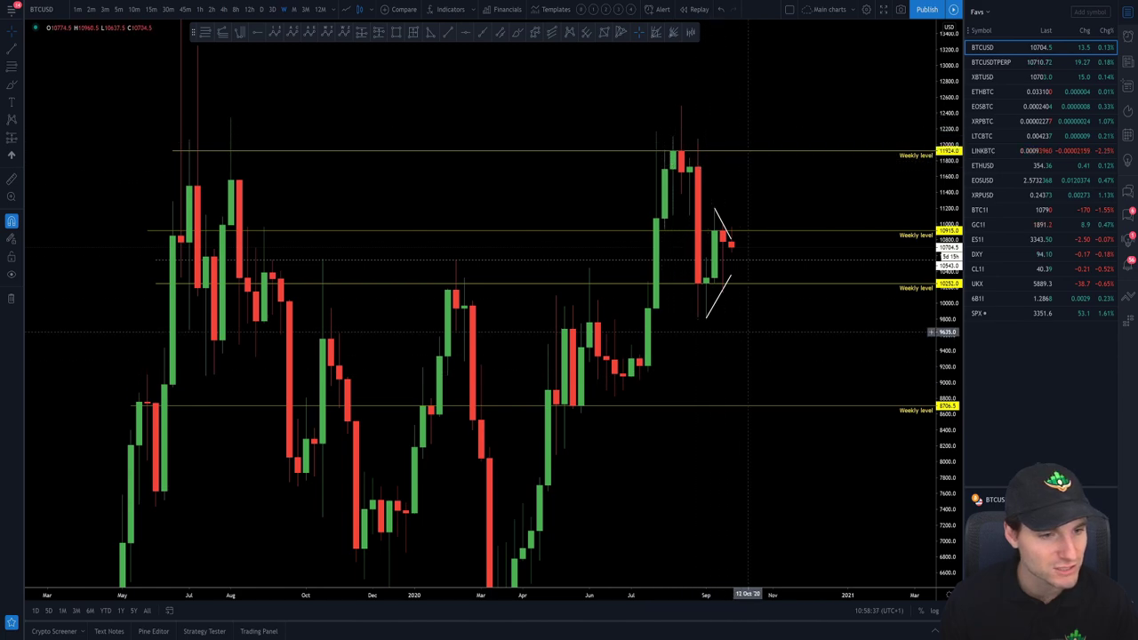
pyautogui.moveTo(729, 356); pyautogui.dragTo(716, 352)
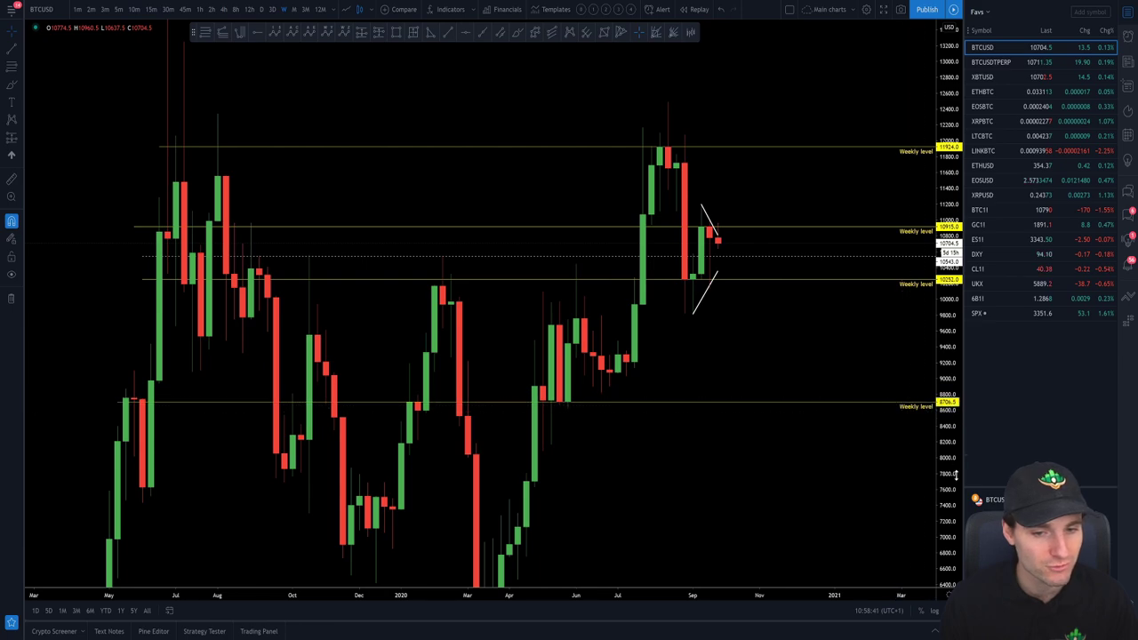
pyautogui.scroll(5, 757, 388)
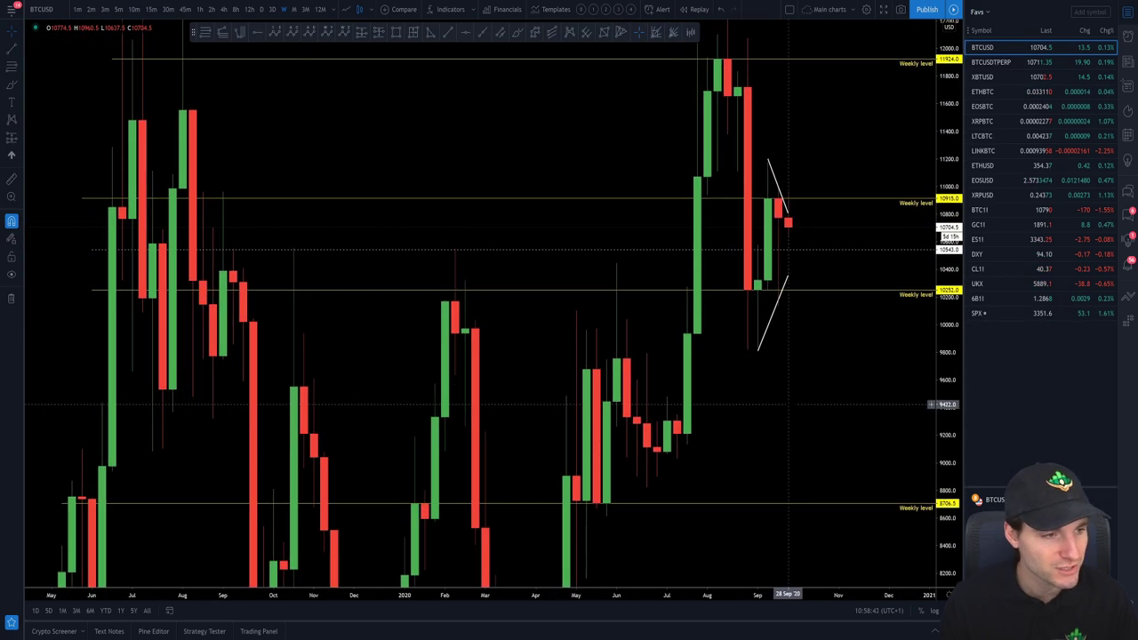
pyautogui.scroll(2, 787, 404)
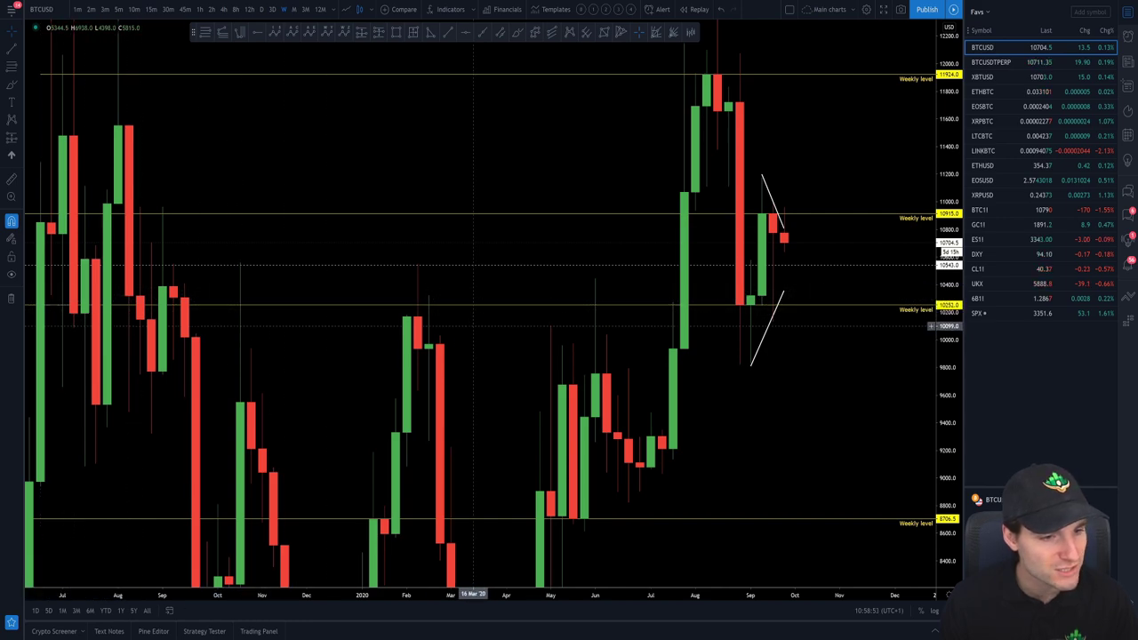
# On the three-day timeframe, circle the October 2019, February 2020 and August 2020 touches of the dotted 10543 level with the Brush.
pyautogui.click(273, 9)
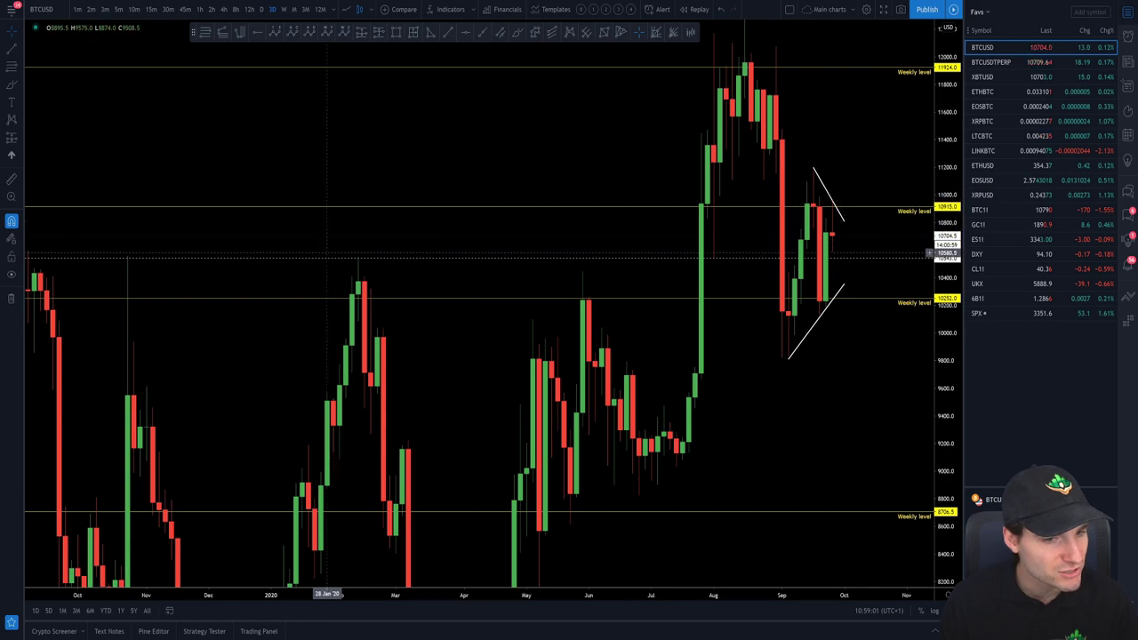
pyautogui.click(516, 34)
pyautogui.moveTo(127, 257); pyautogui.dragTo(121, 265)
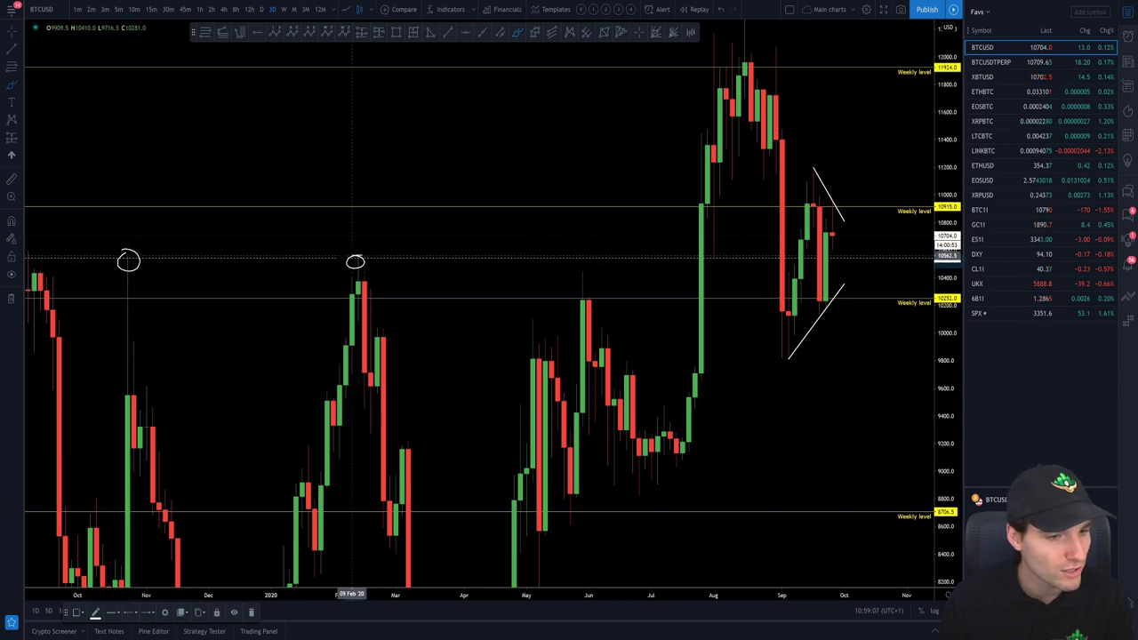
pyautogui.moveTo(722, 255)
pyautogui.mouseDown()
pyautogui.moveTo(705, 256)
pyautogui.moveTo(722, 256)
pyautogui.mouseUp()
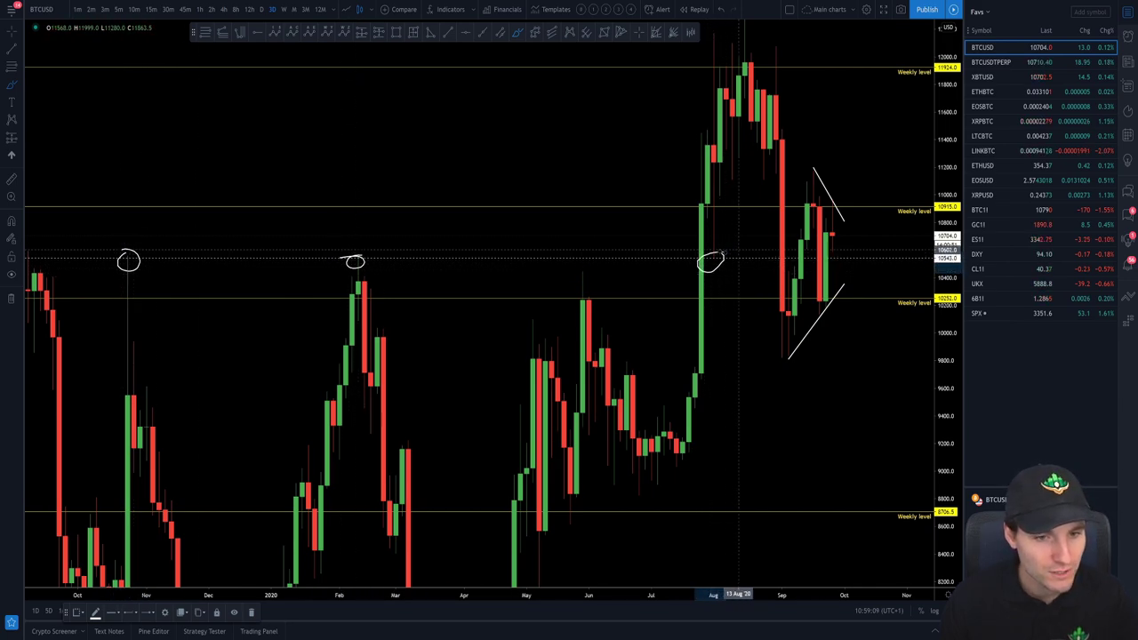
# Undo the three brush circles around the dotted level.
pyautogui.hotkey('ctrl', 'z')
pyautogui.hotkey('ctrl', 'z')
pyautogui.hotkey('ctrl', 'z')
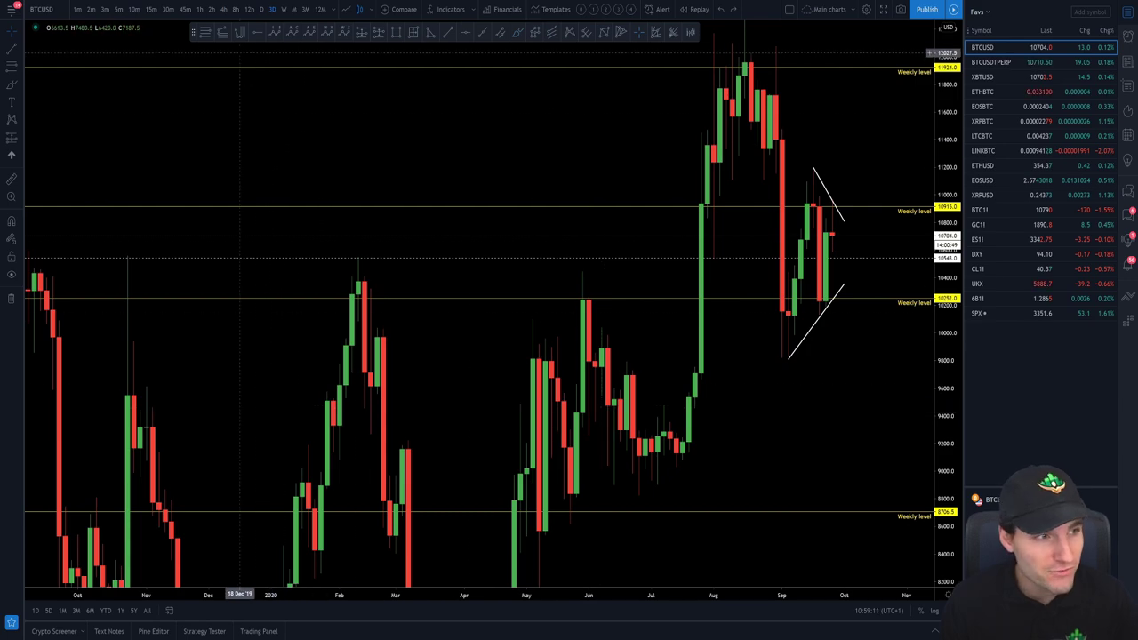
# Switch the chart to the four-hour timeframe and frame the whole triangle formed by the two trend lines.
pyautogui.click(224, 10)
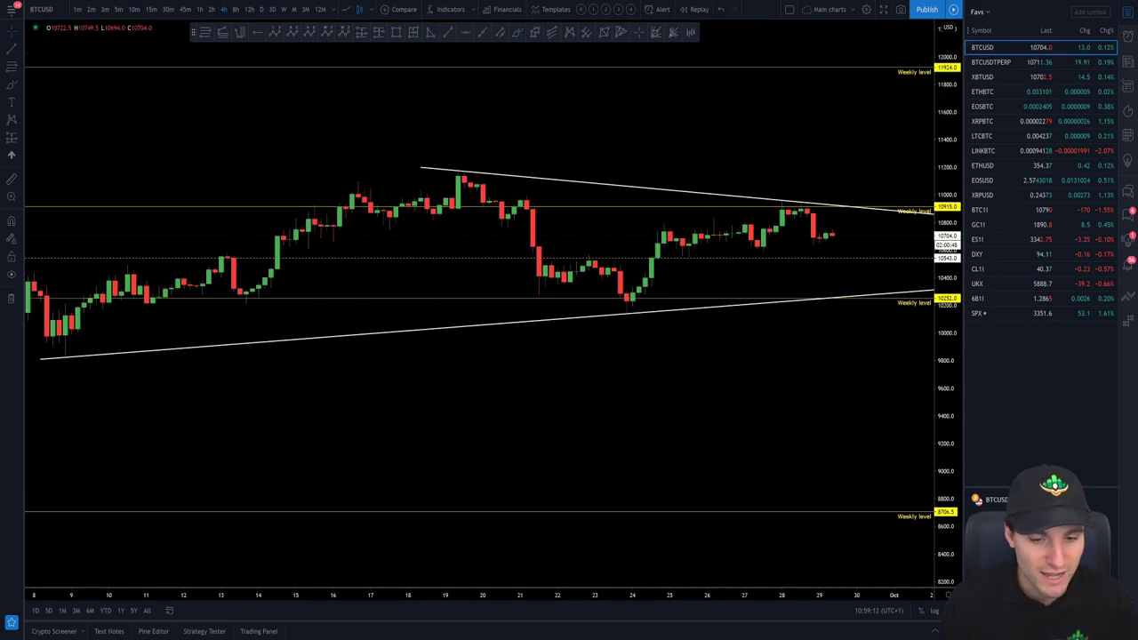
pyautogui.scroll(5, 719, 472)
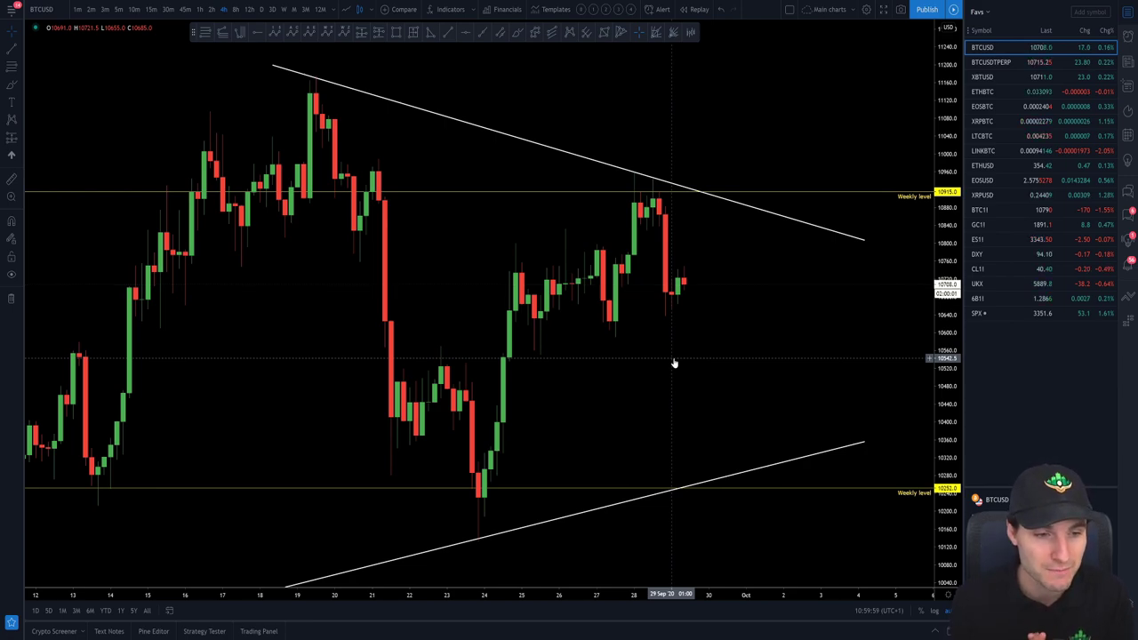
pyautogui.scroll(-2, 674, 363)
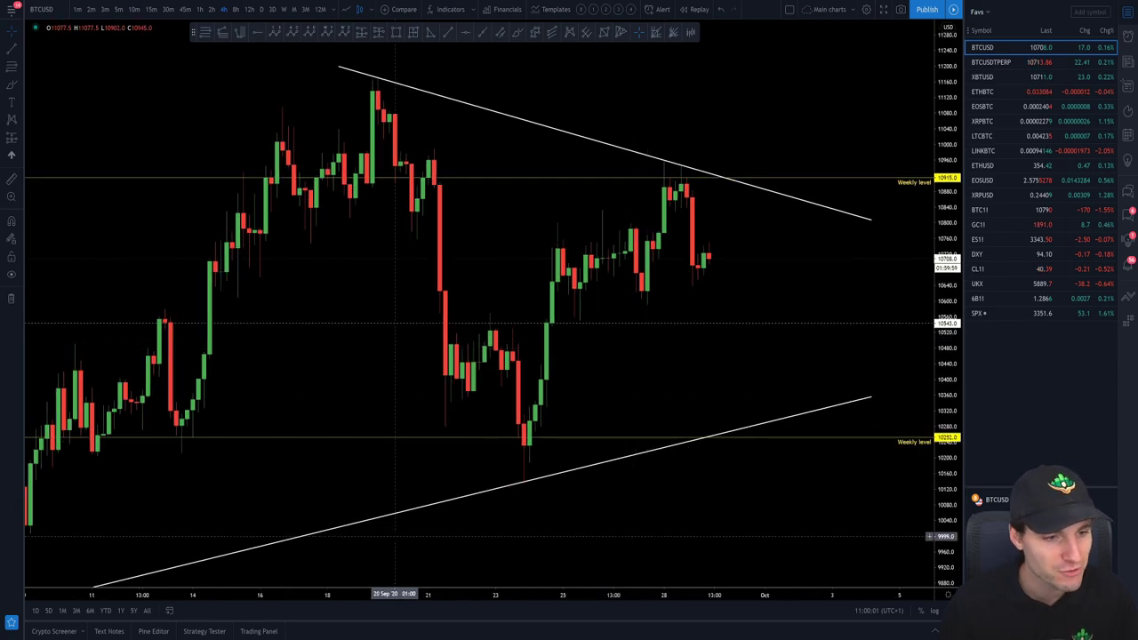
pyautogui.scroll(-2, 752, 473)
pyautogui.moveTo(762, 480); pyautogui.dragTo(647, 400)
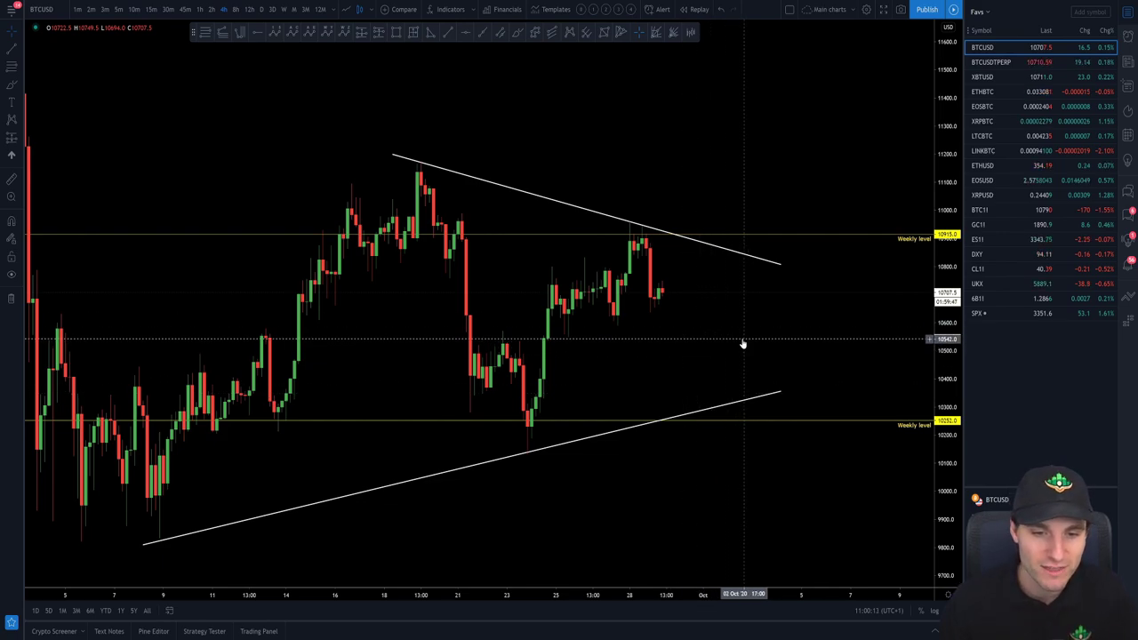
# Brush a projected price path from the latest candle, dipping to about 10580 and rising through the descending trend line to about 11207.
pyautogui.click(518, 33)
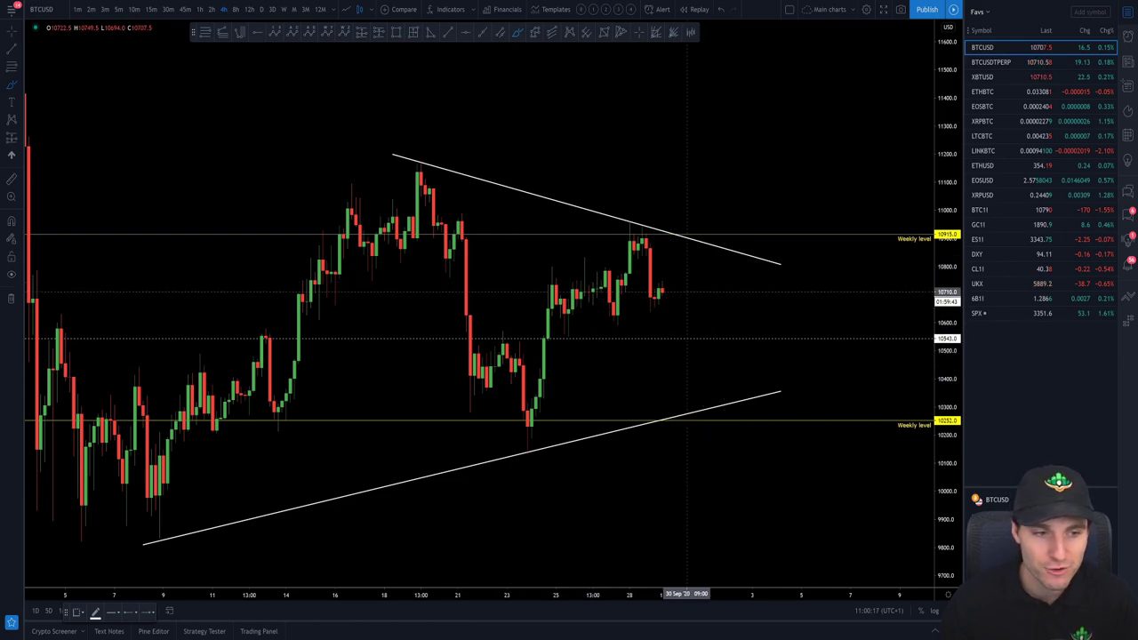
pyautogui.moveTo(663, 292)
pyautogui.mouseDown()
pyautogui.moveTo(721, 310)
pyautogui.moveTo(785, 153)
pyautogui.mouseUp()
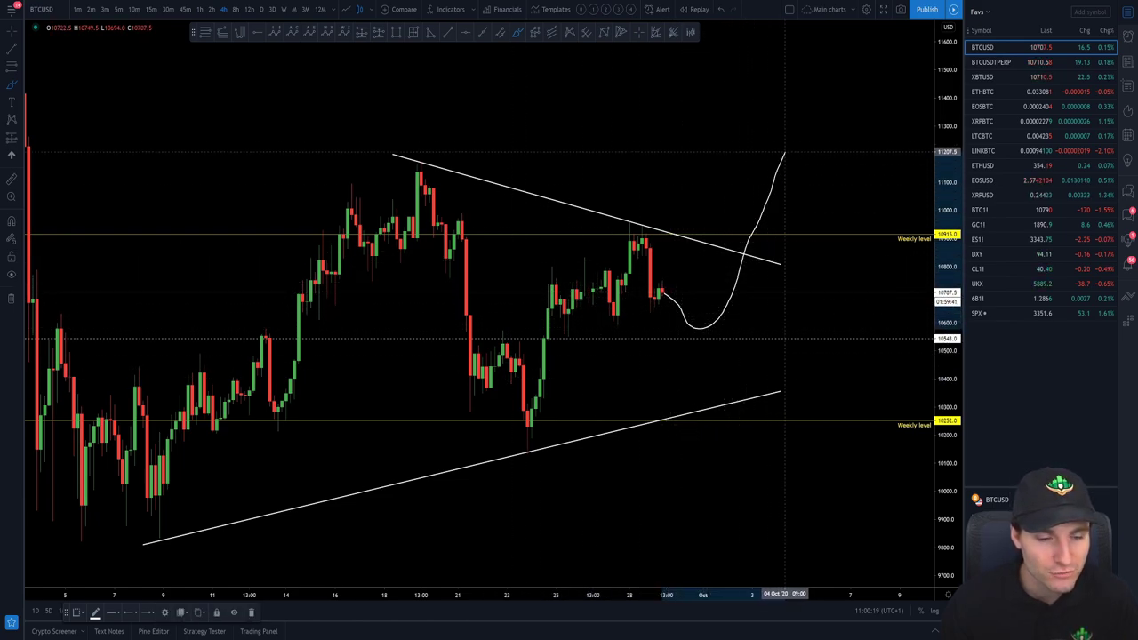
# Delete the brushed price path from the four-hour BTCUSD chart, keeping the two converging trend lines.
pyautogui.press('Delete')
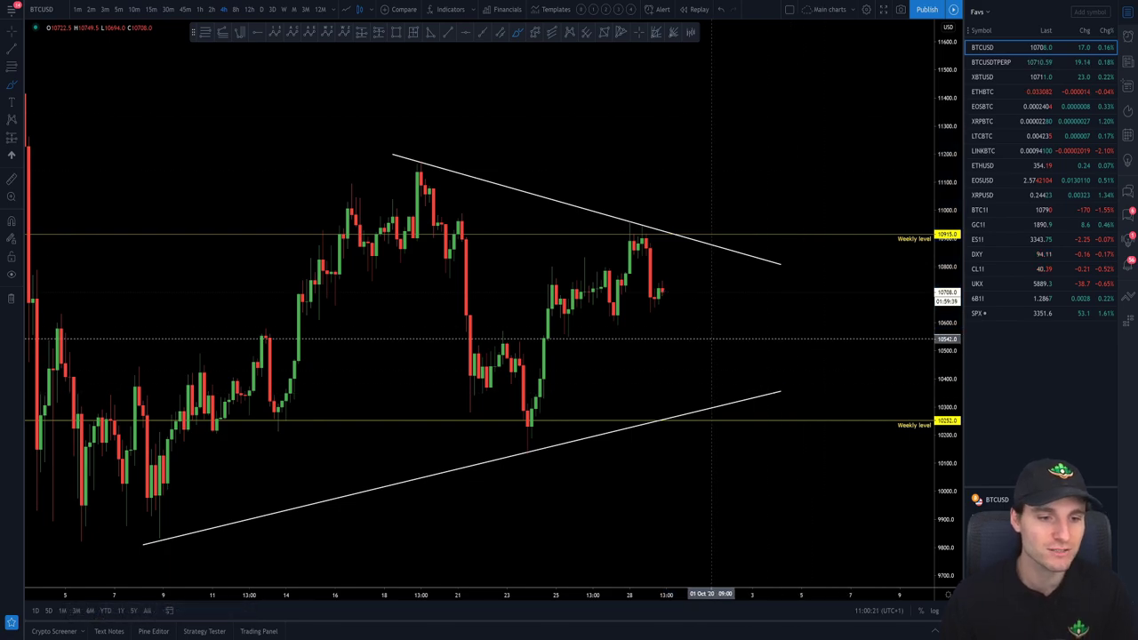
pyautogui.scroll(1, 725, 280)
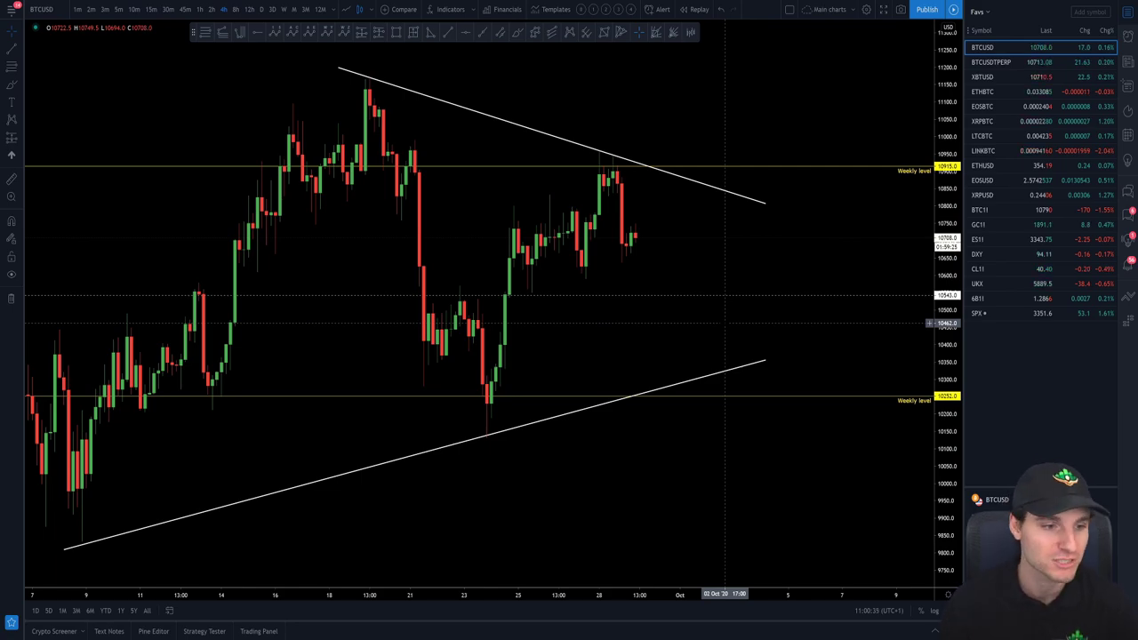
pyautogui.moveTo(912, 373); pyautogui.dragTo(892, 382)
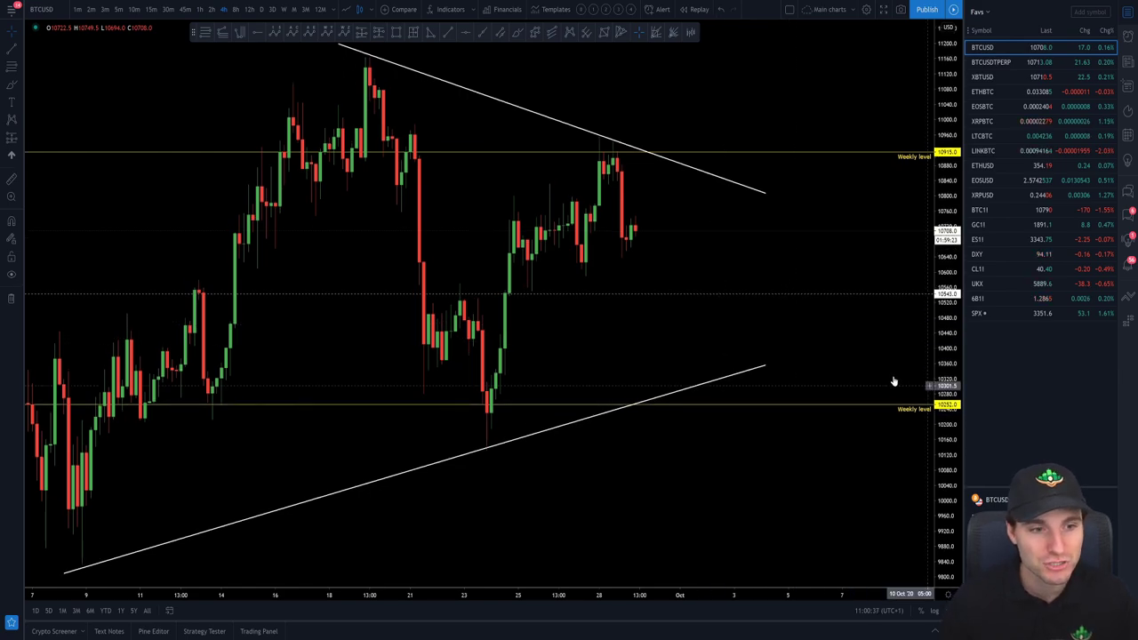
pyautogui.moveTo(800, 355); pyautogui.dragTo(910, 343)
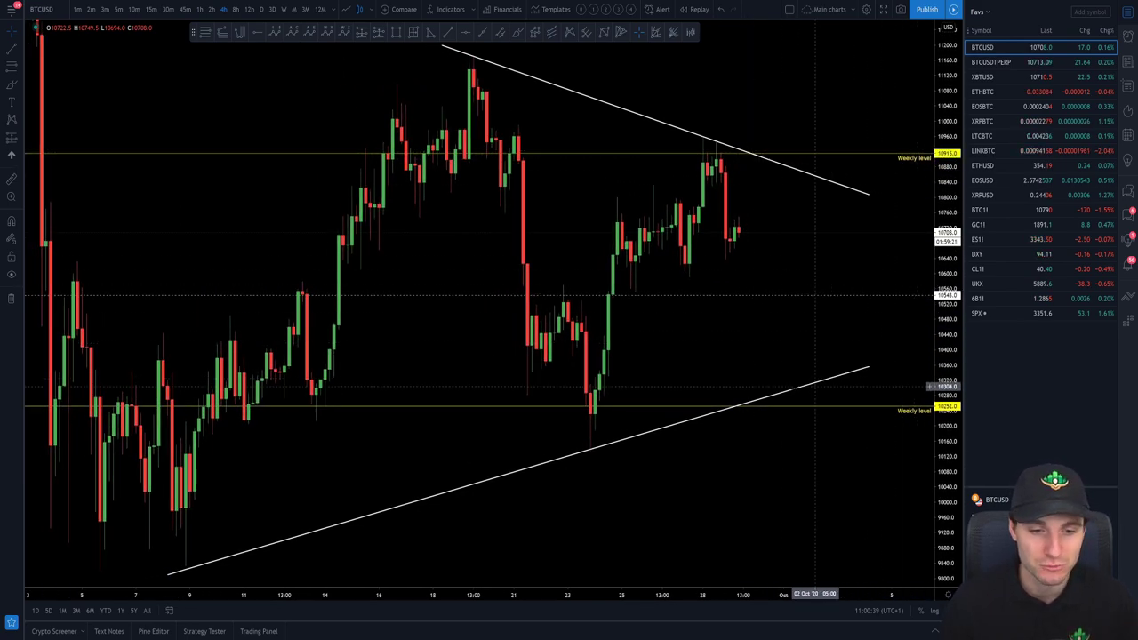
pyautogui.scroll(-3, 926, 449)
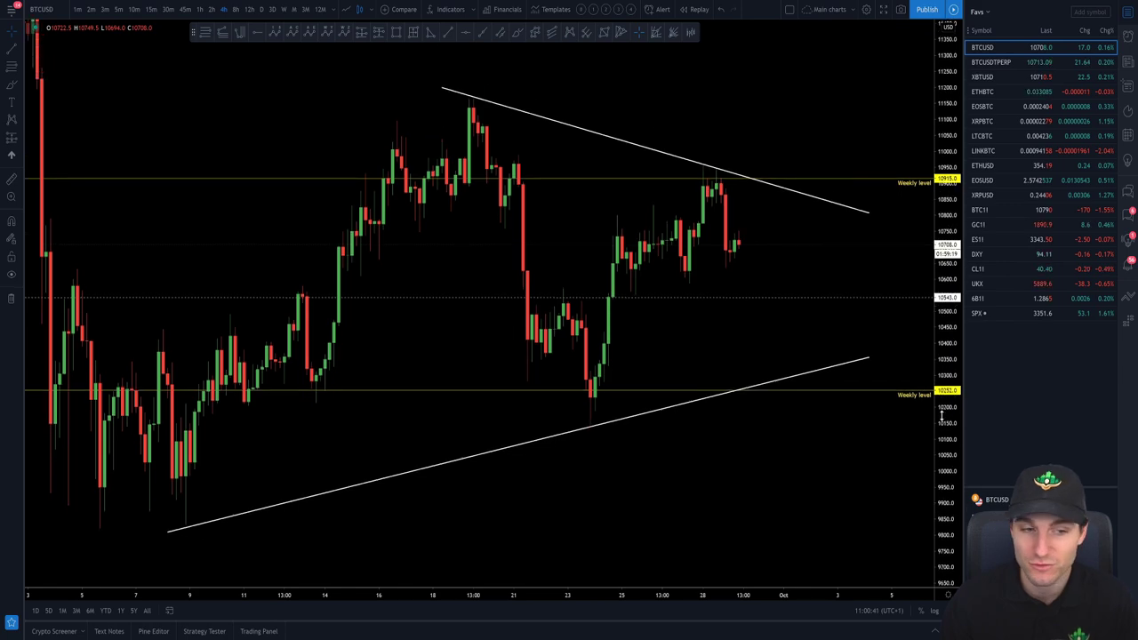
pyautogui.moveTo(925, 461); pyautogui.dragTo(854, 497)
pyautogui.scroll(1, 857, 500)
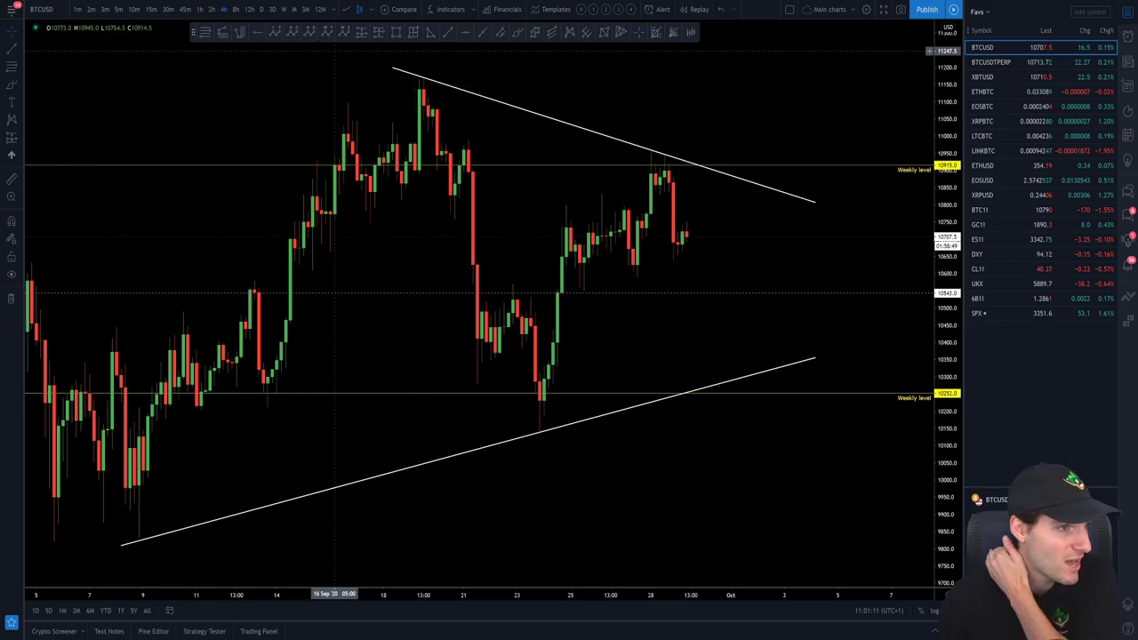
# Switch to Discord and open the shared descending-channel chart image in the legacy-markets channel.
pyautogui.hotkey('alt', 'Tab')
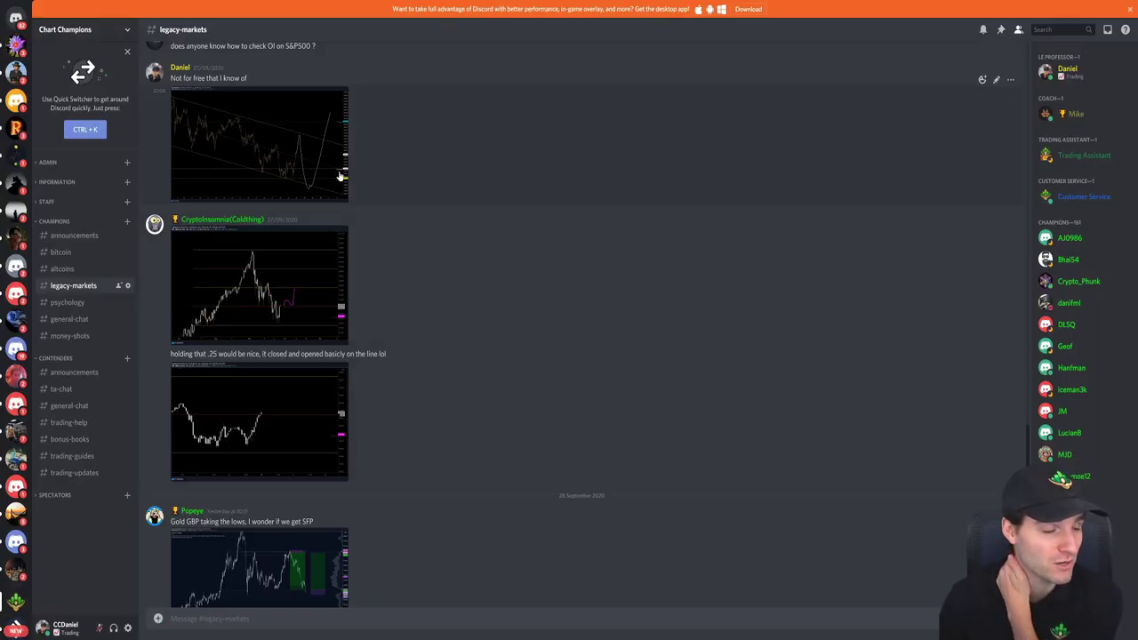
pyautogui.click(240, 142)
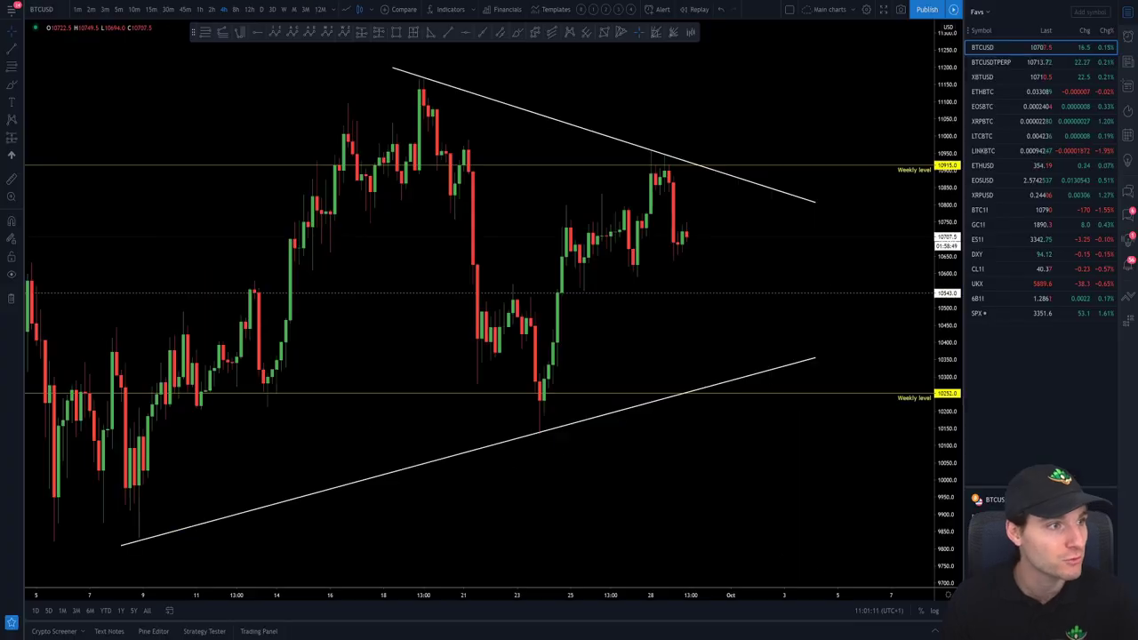
# Switch back to TradingView, set the chart to the 15-minute timeframe and load the ES1! symbol.
pyautogui.click(151, 9)
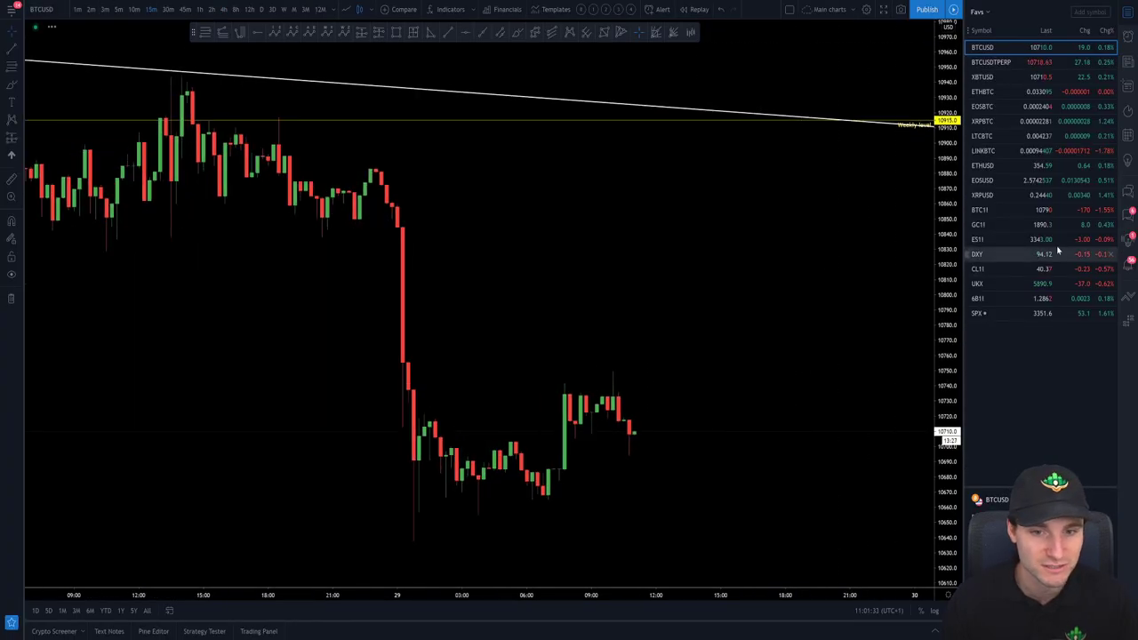
pyautogui.click(978, 239)
# Examine the ES1! price action against the descending channel, its dashed midline and the daily, weekly and Yearly Open levels.
pyautogui.scroll(-5, 714, 257)
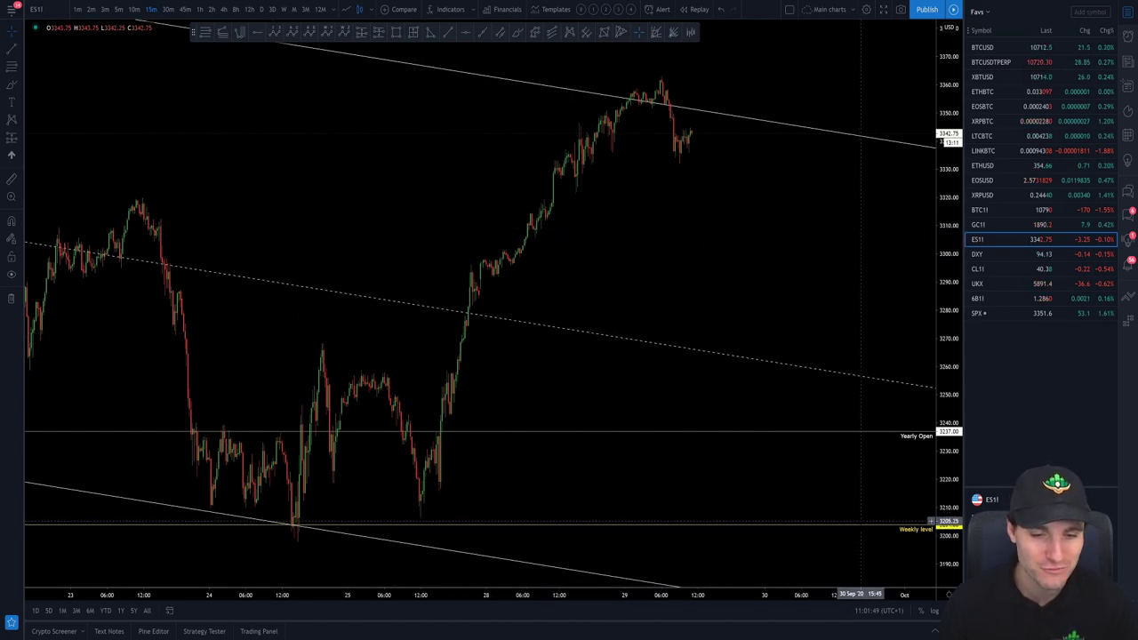
pyautogui.scroll(-4, 855, 502)
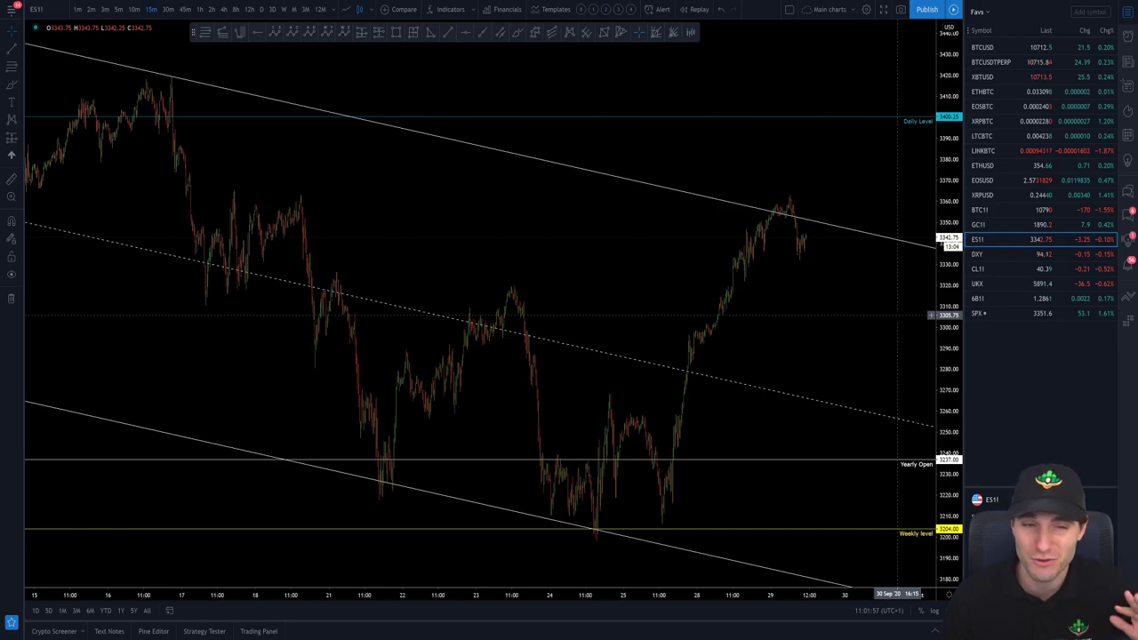
pyautogui.scroll(3, 896, 315)
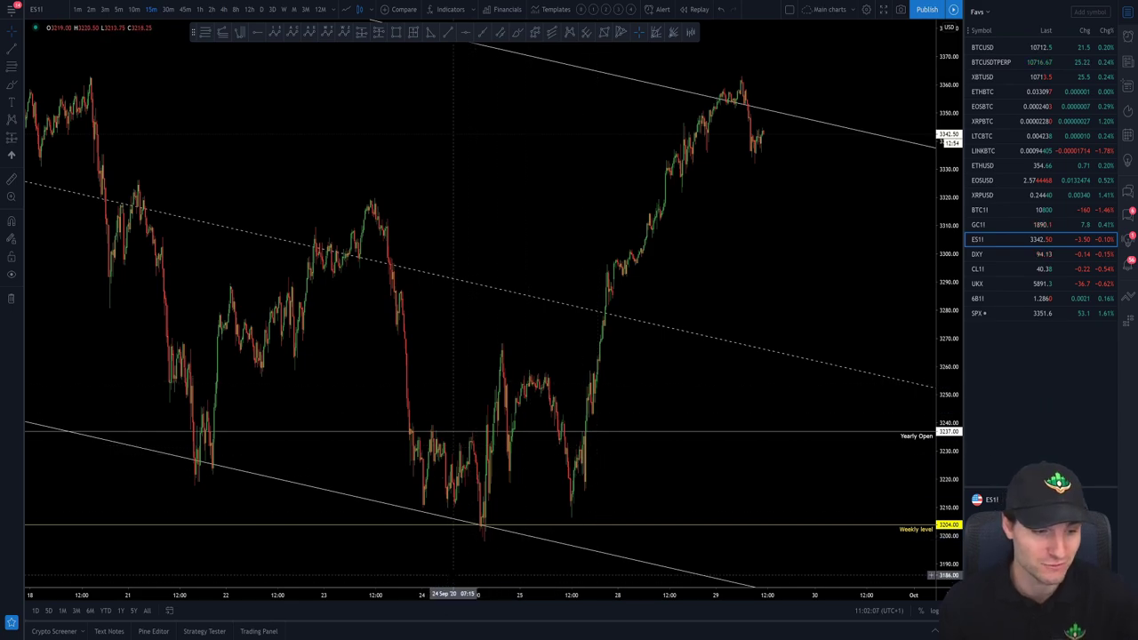
pyautogui.scroll(-4, 711, 276)
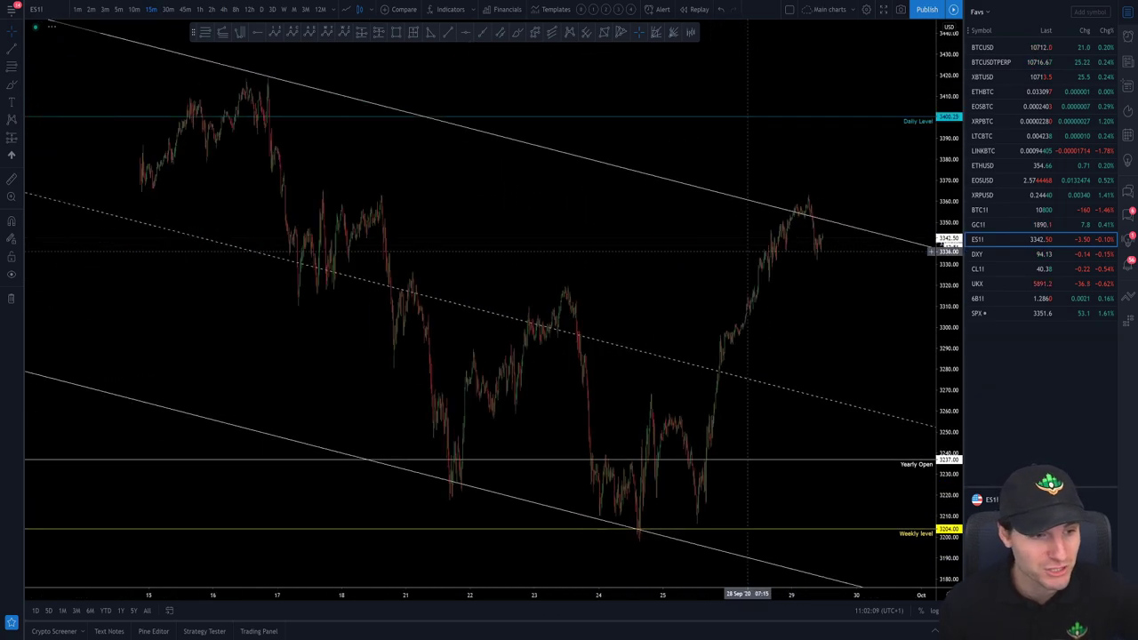
pyautogui.scroll(-2, 711, 276)
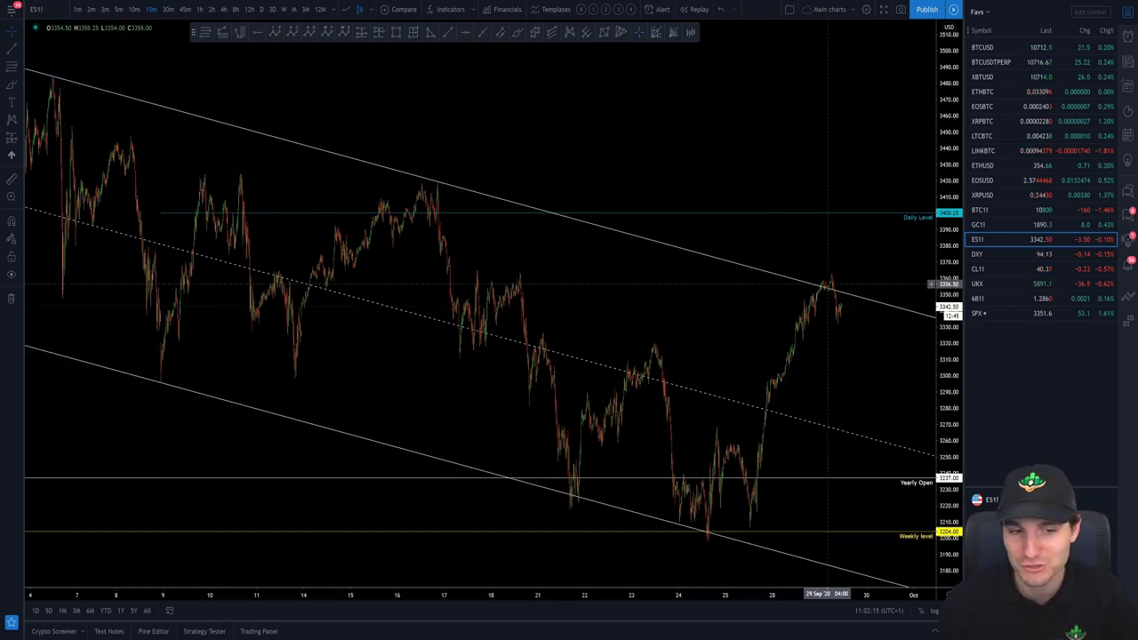
pyautogui.scroll(4, 828, 286)
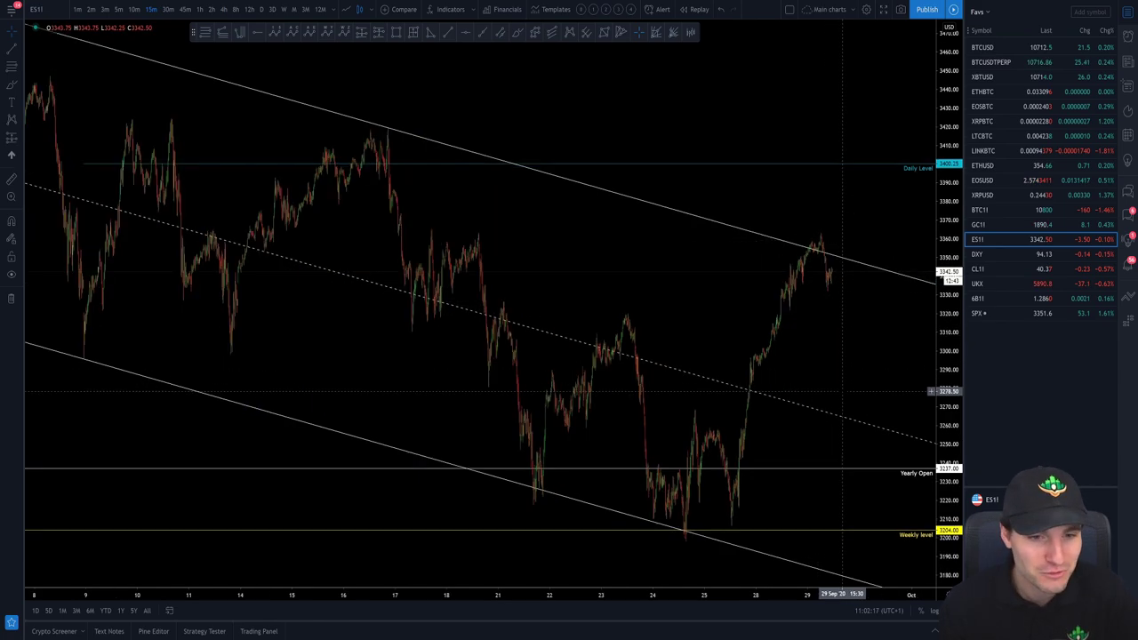
pyautogui.scroll(3, 824, 371)
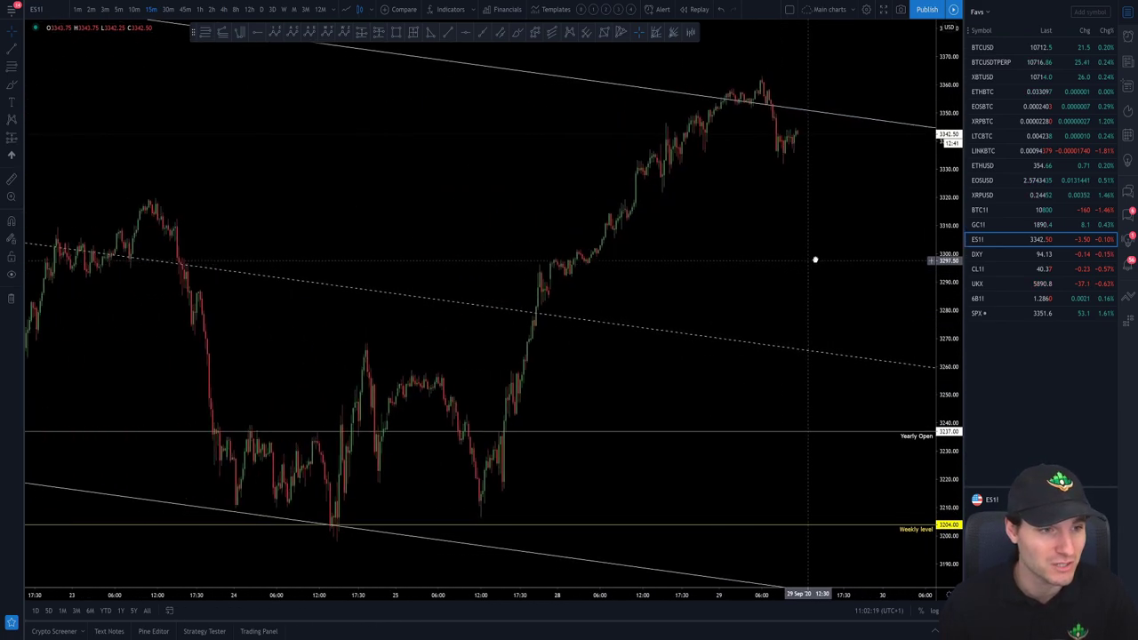
pyautogui.moveTo(813, 257); pyautogui.dragTo(827, 263)
pyautogui.scroll(2, 828, 263)
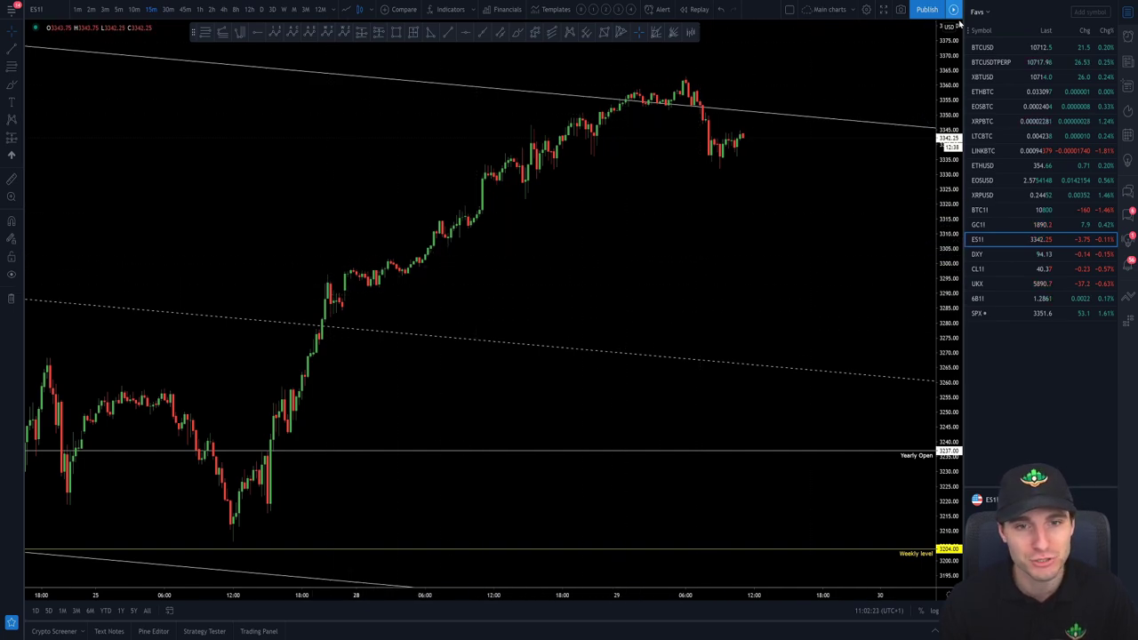
# Return to the BTCUSD chart, review its 15-minute price action and switch to the one-hour timeframe.
pyautogui.click(983, 47)
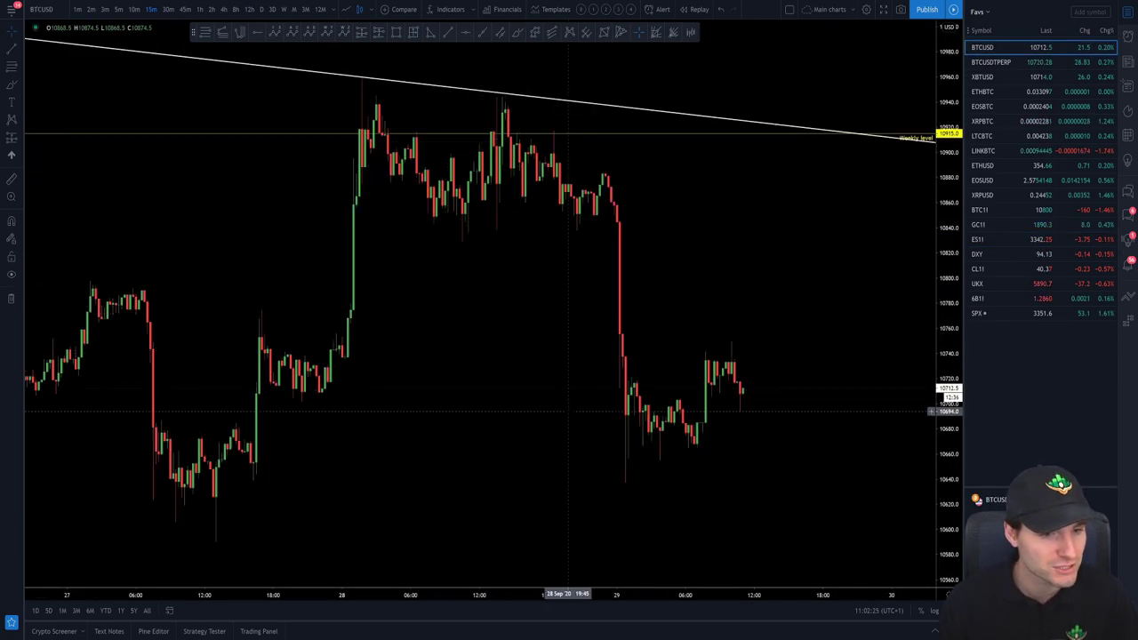
pyautogui.scroll(2, 559, 414)
pyautogui.scroll(-3, 558, 413)
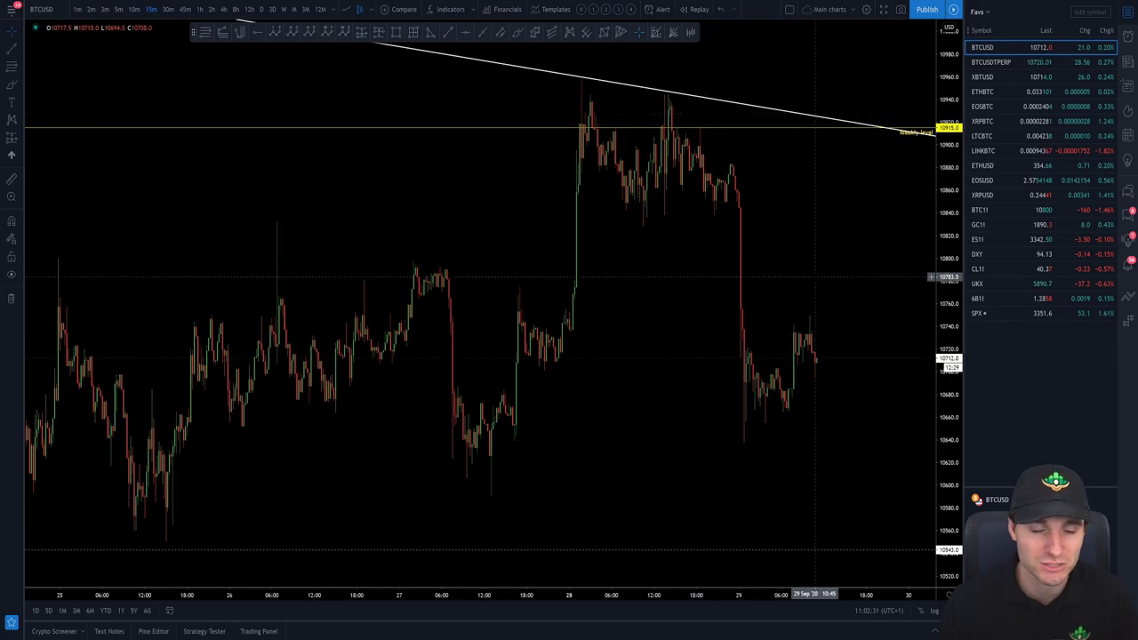
pyautogui.moveTo(813, 279); pyautogui.dragTo(749, 267)
pyautogui.click(199, 9)
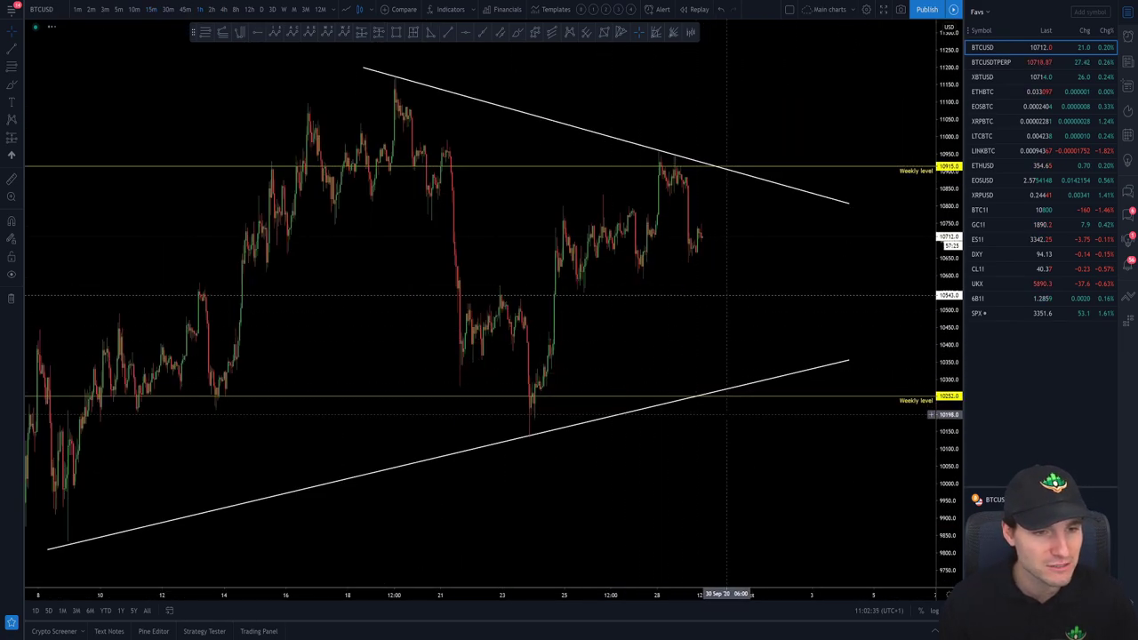
pyautogui.scroll(1, 787, 338)
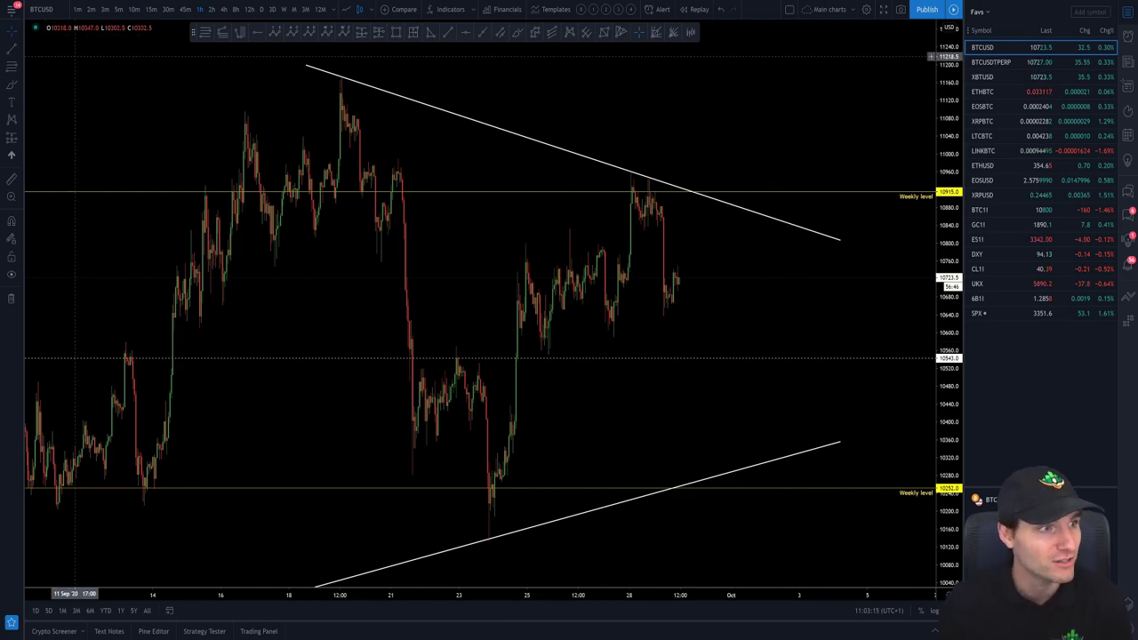
# Switch BTCUSD to the four-hour timeframe and review the price inside the triangle between the weekly levels.
pyautogui.scroll(-5, 679, 309)
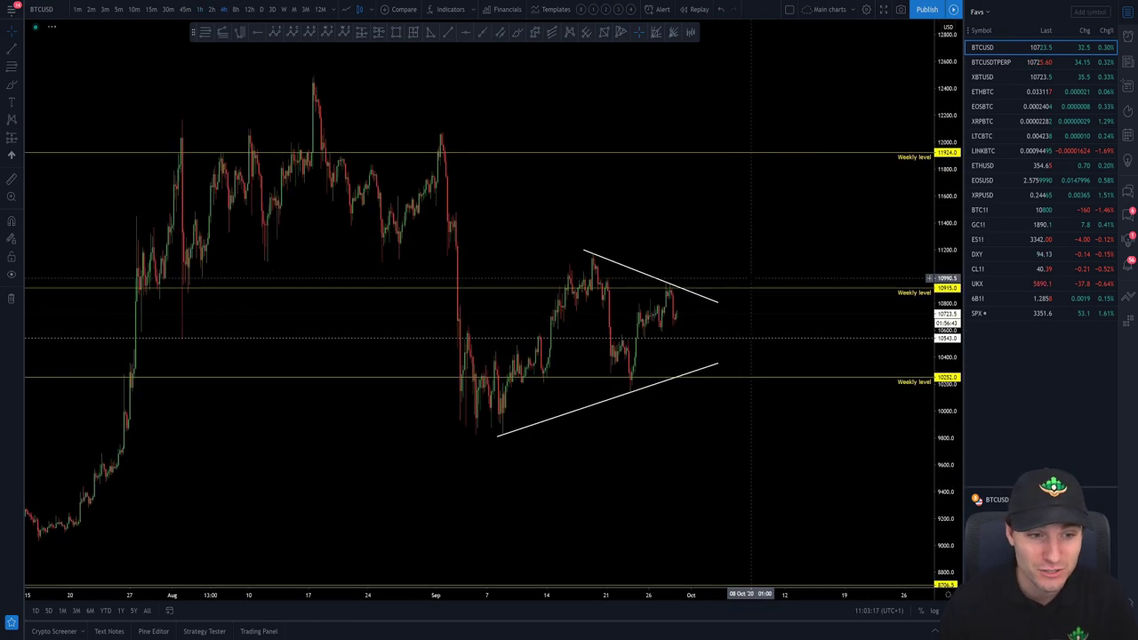
pyautogui.moveTo(678, 308); pyautogui.dragTo(353, 282)
pyautogui.scroll(5, 755, 201)
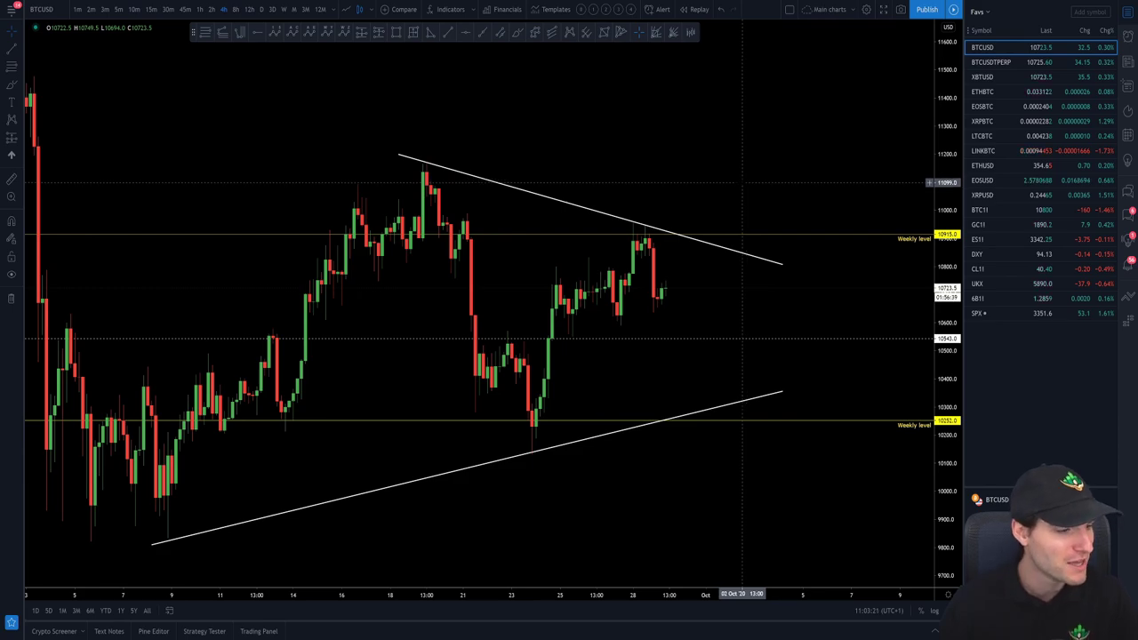
pyautogui.moveTo(739, 185); pyautogui.dragTo(732, 183)
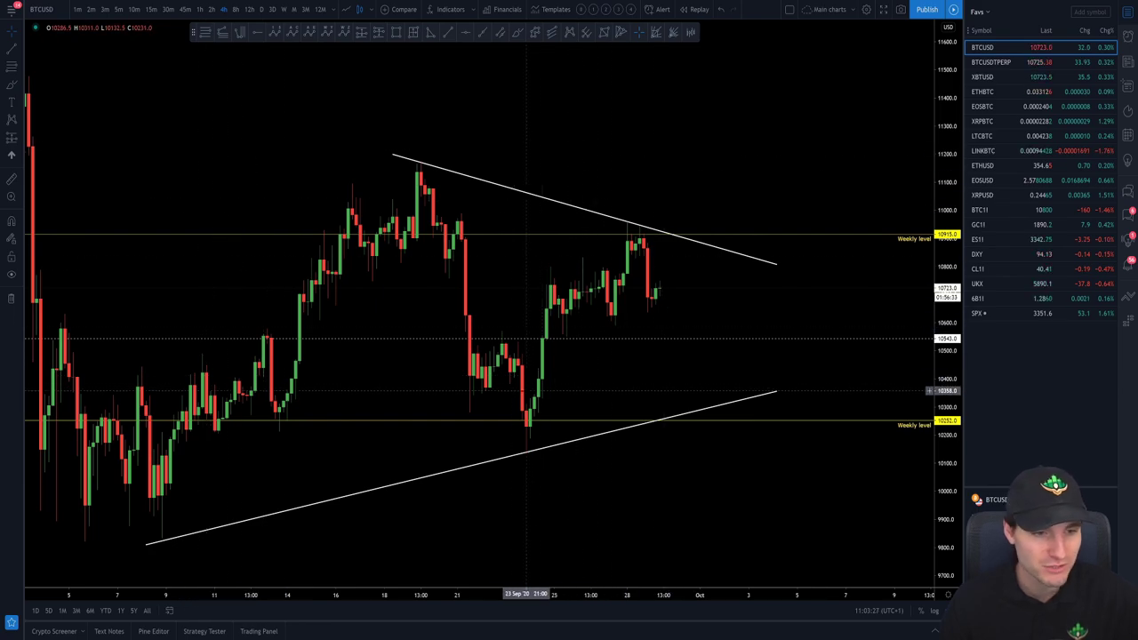
pyautogui.scroll(1, 534, 391)
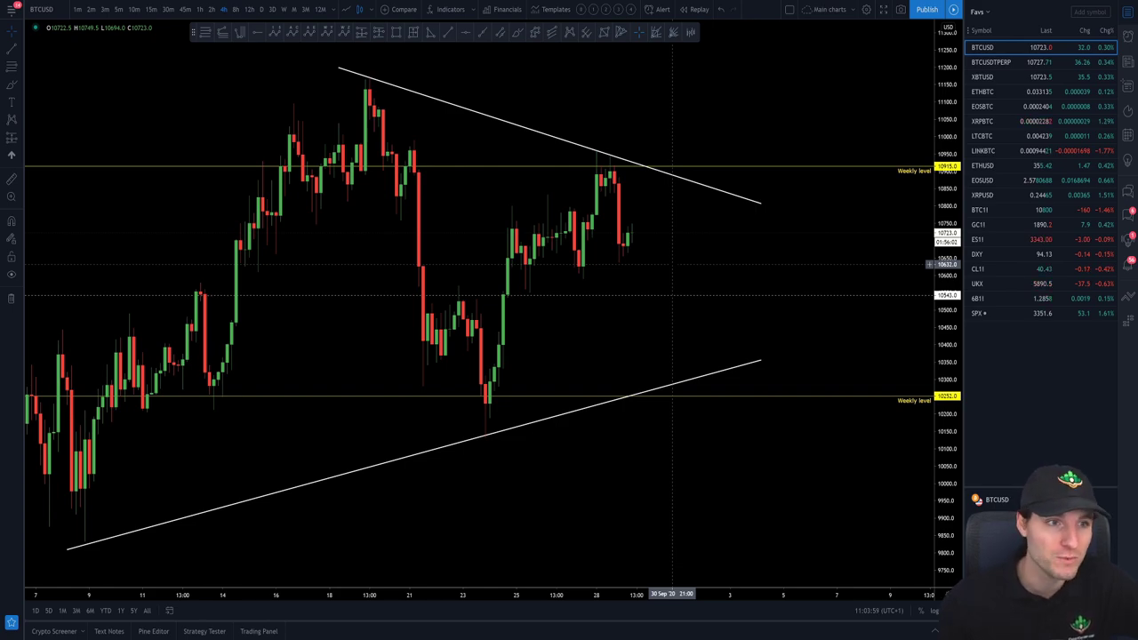
# Switch to Discord, close the enlarged chart image and open the general-chat channel under Champions.
pyautogui.hotkey('alt', 'Tab')
pyautogui.click(531, 74)
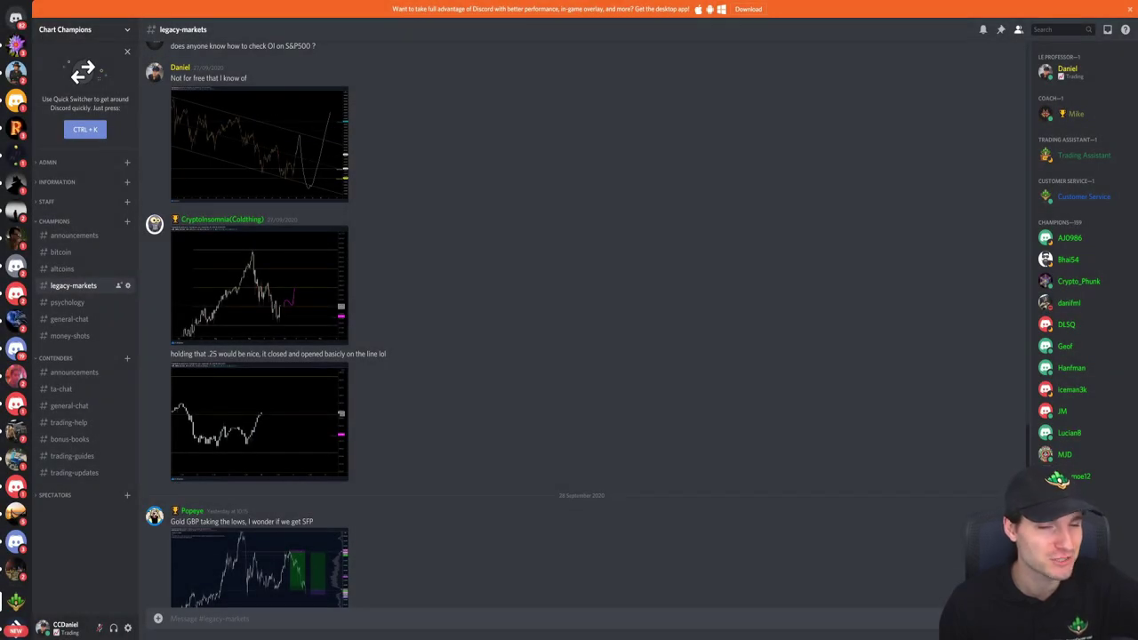
pyautogui.hotkey('alt', 'Down')
pyautogui.hotkey('alt', 'Down')
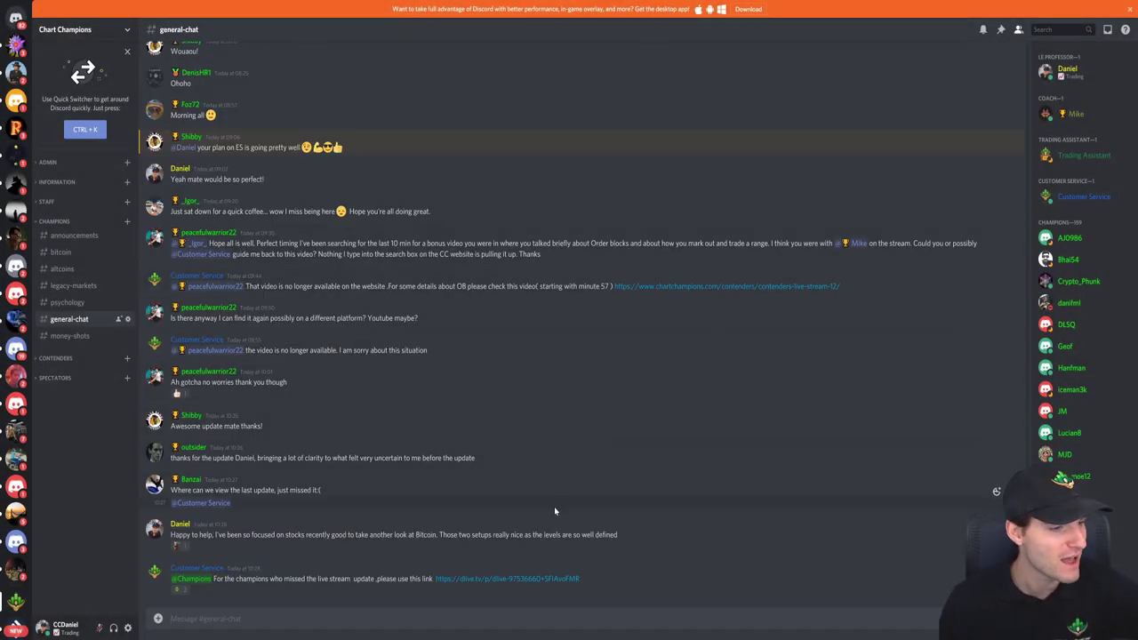